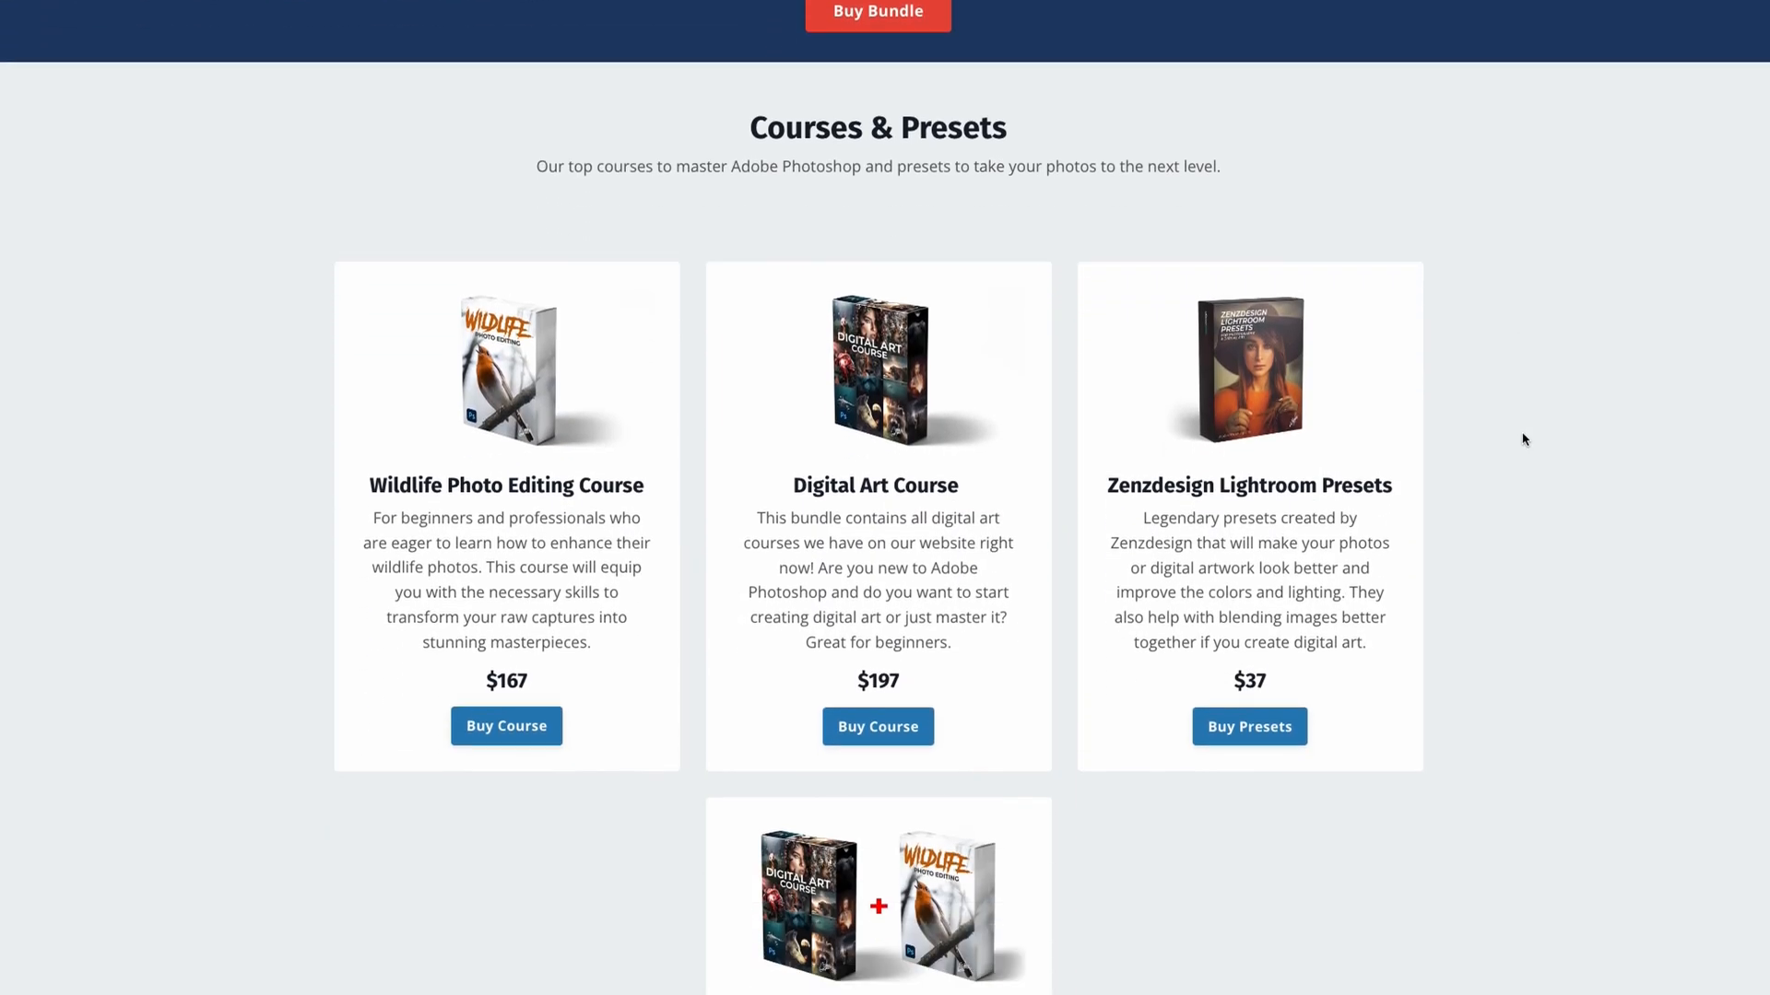
scroll(1524, 440, "down", 3)
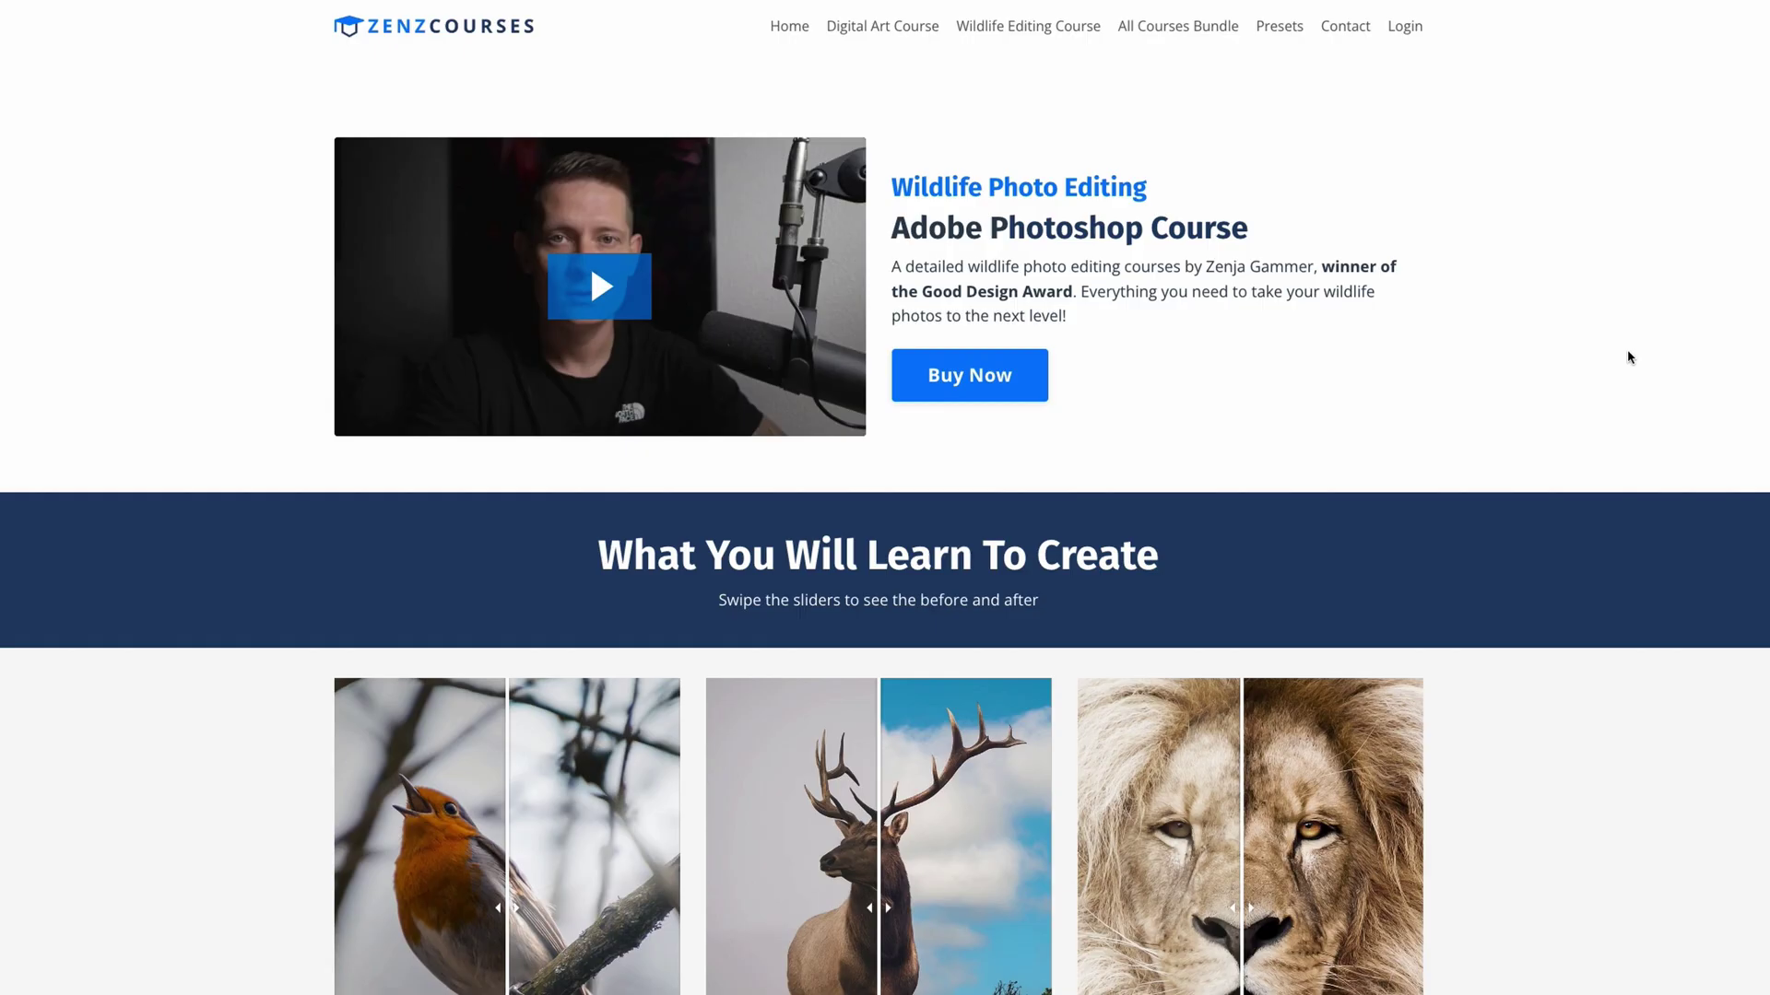
scroll(1624, 353, "down", 3)
scroll(1465, 440, "down", 3)
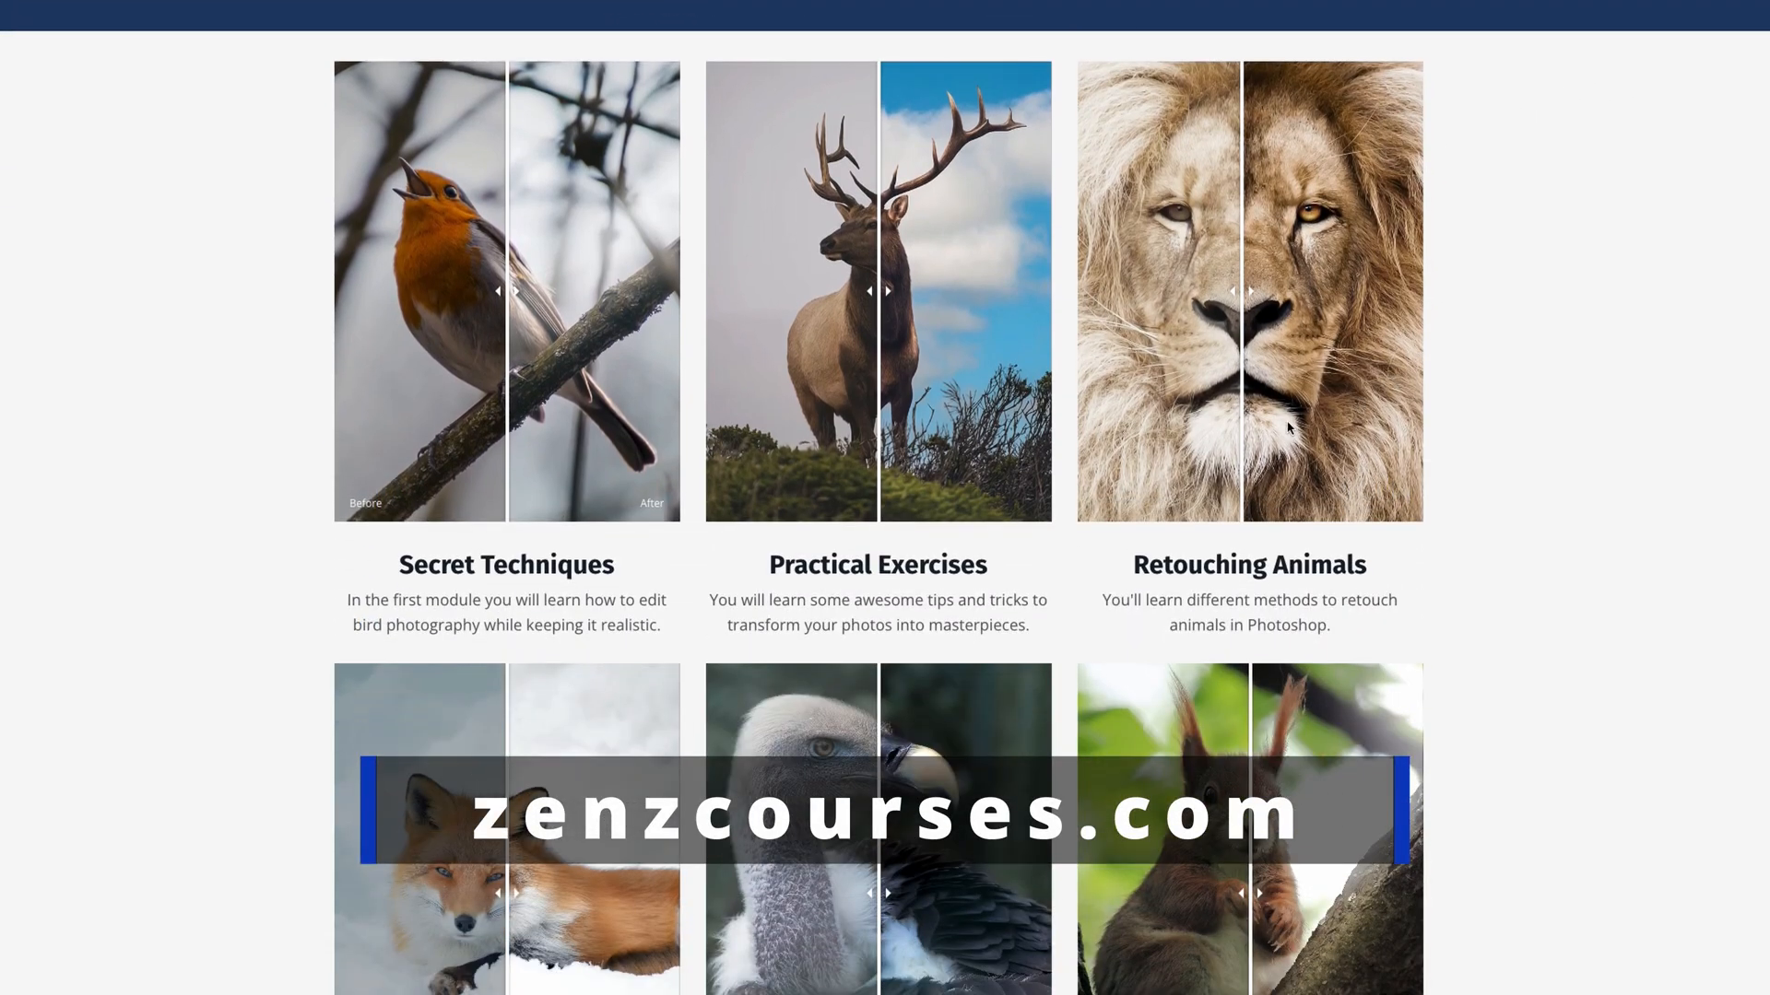
scroll(1454, 481, "down", 5)
scroll(1456, 480, "down", 5)
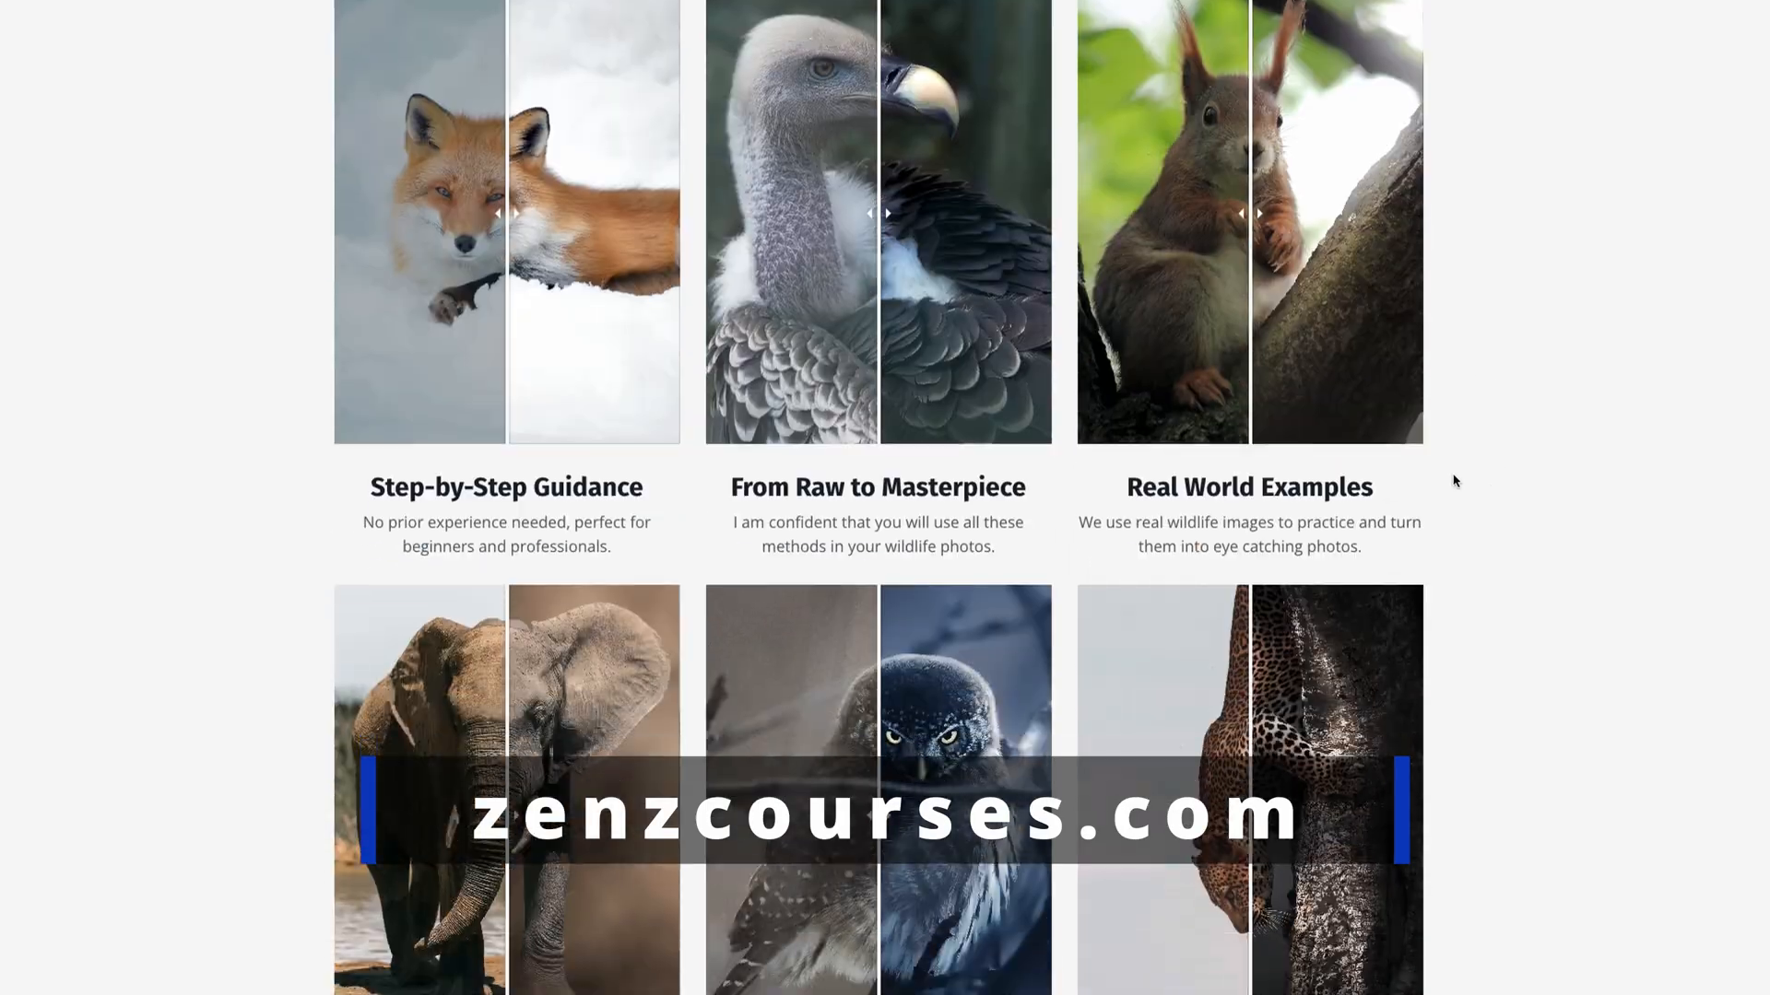
scroll(587, 275, "up", 2)
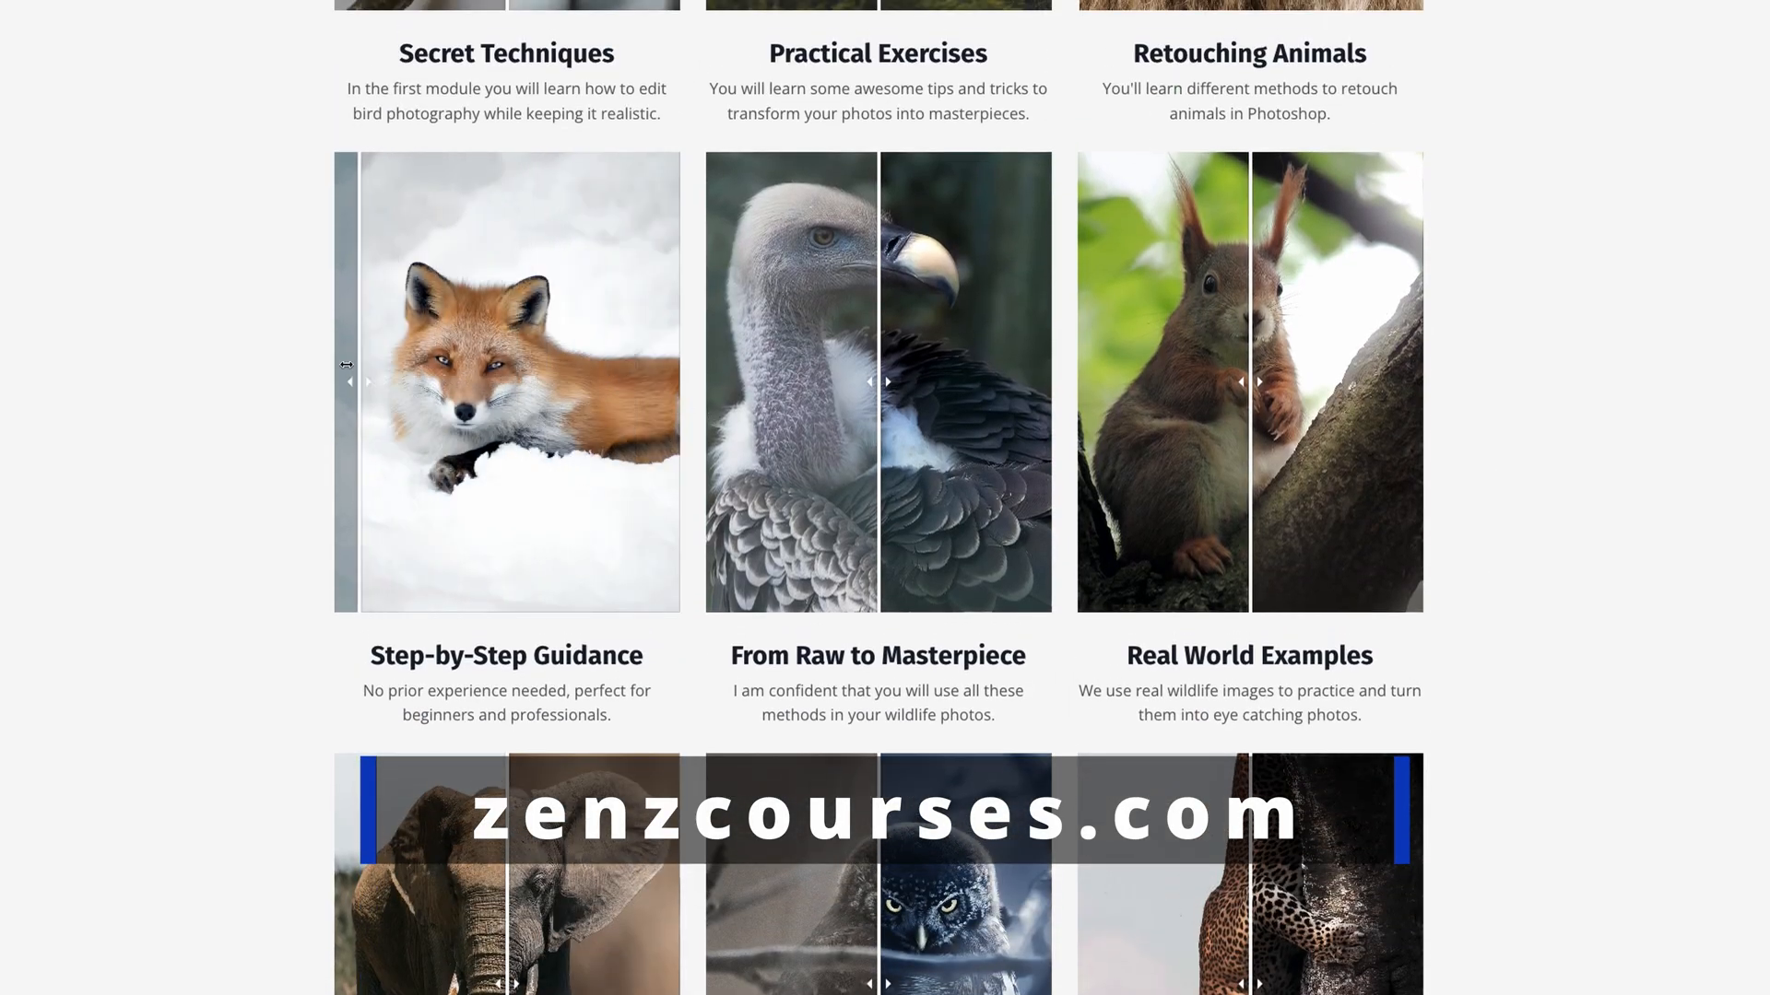
scroll(1329, 423, "down", 3)
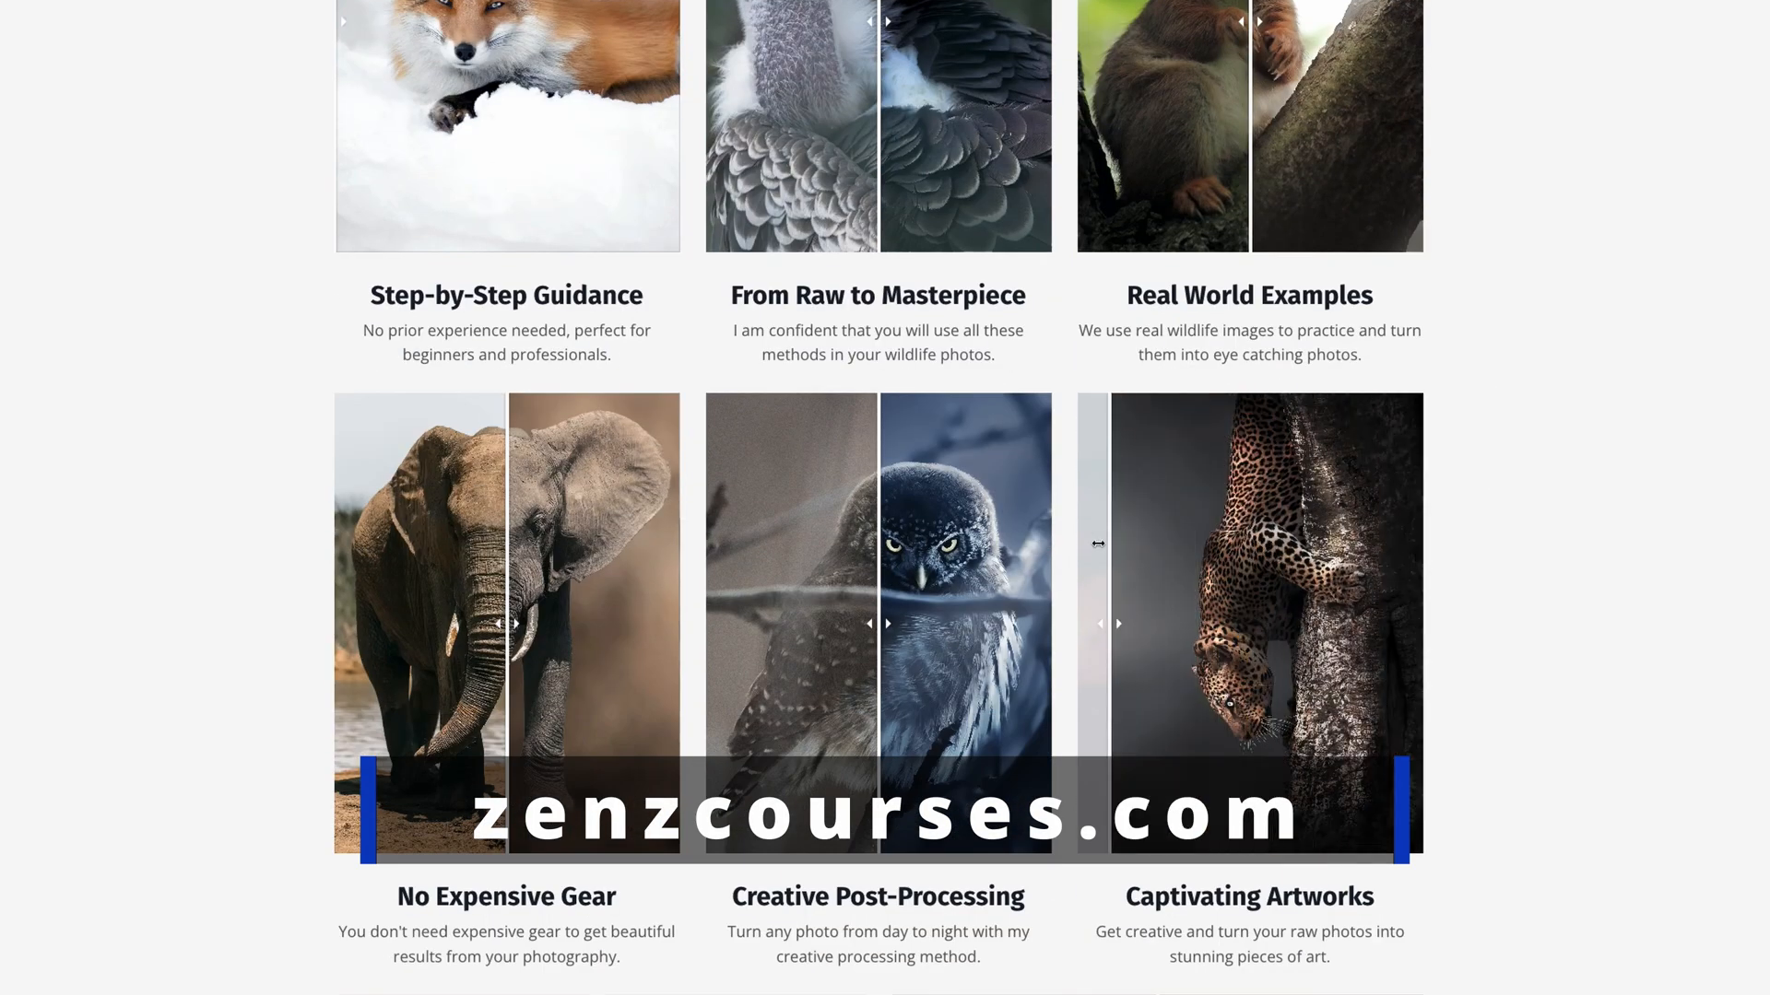
scroll(1516, 559, "down", 5)
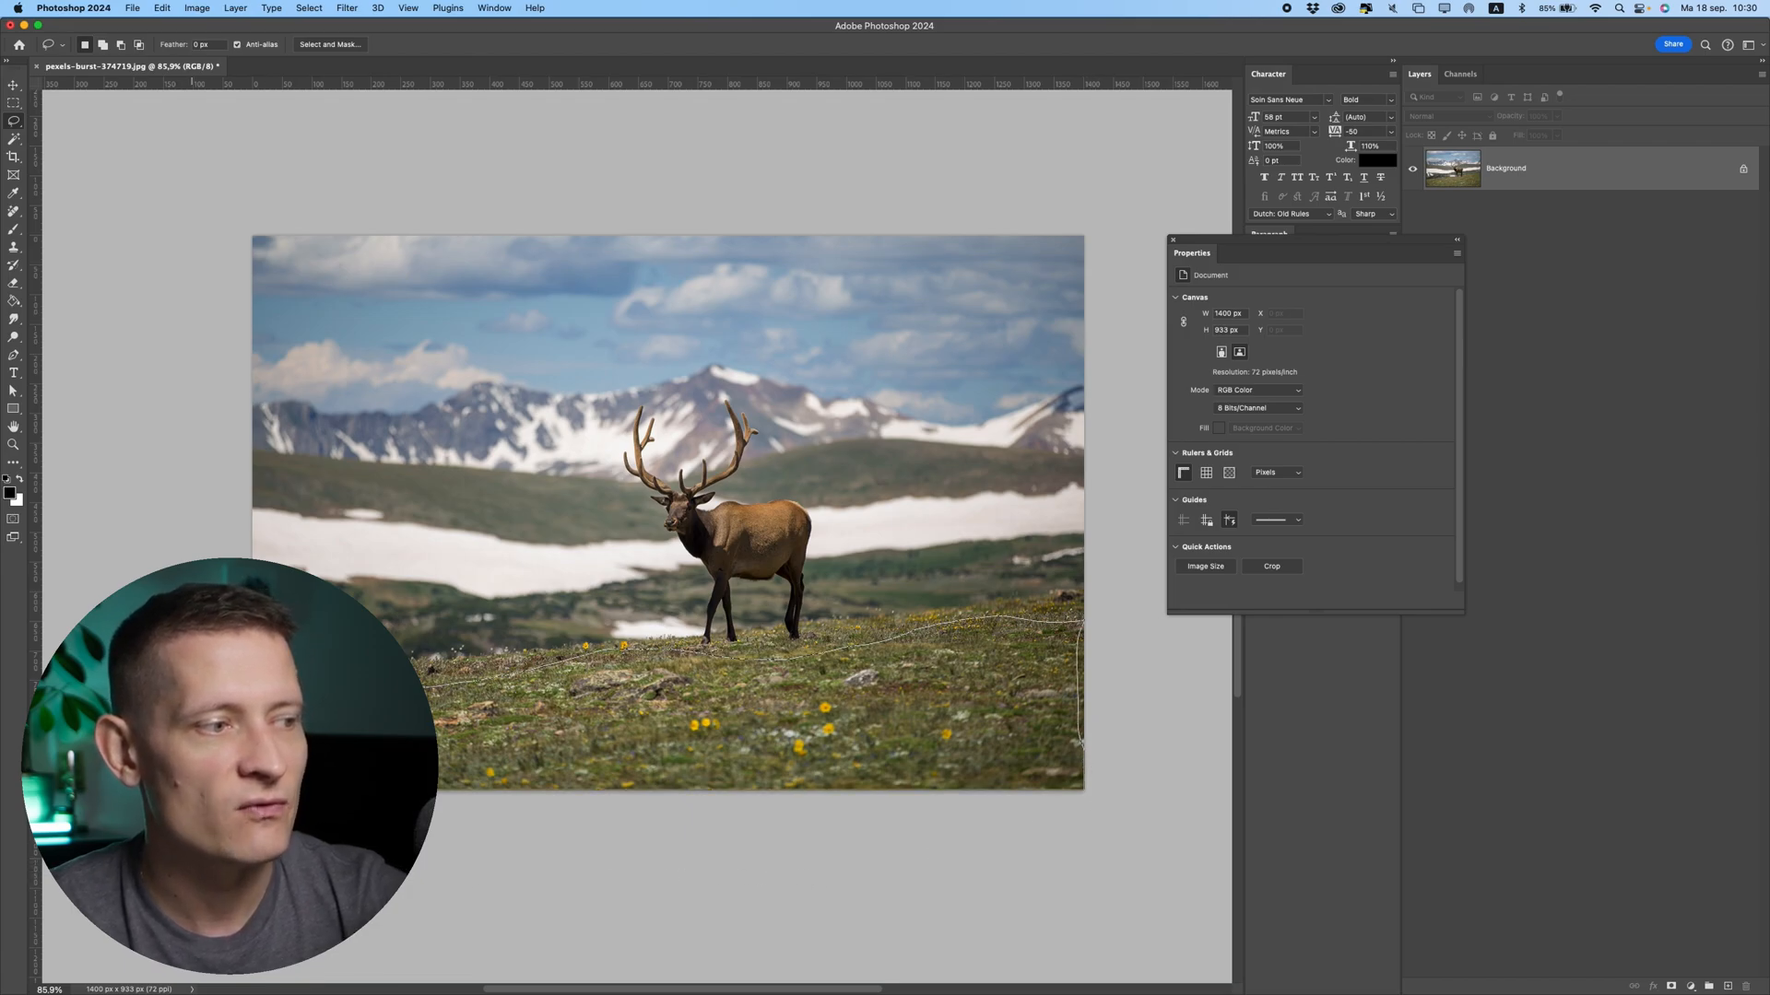
- Lasso the meadow grass from below the elk's hooves to the photo's bottom edge
left_click_drag(1078, 629, 1092, 622)
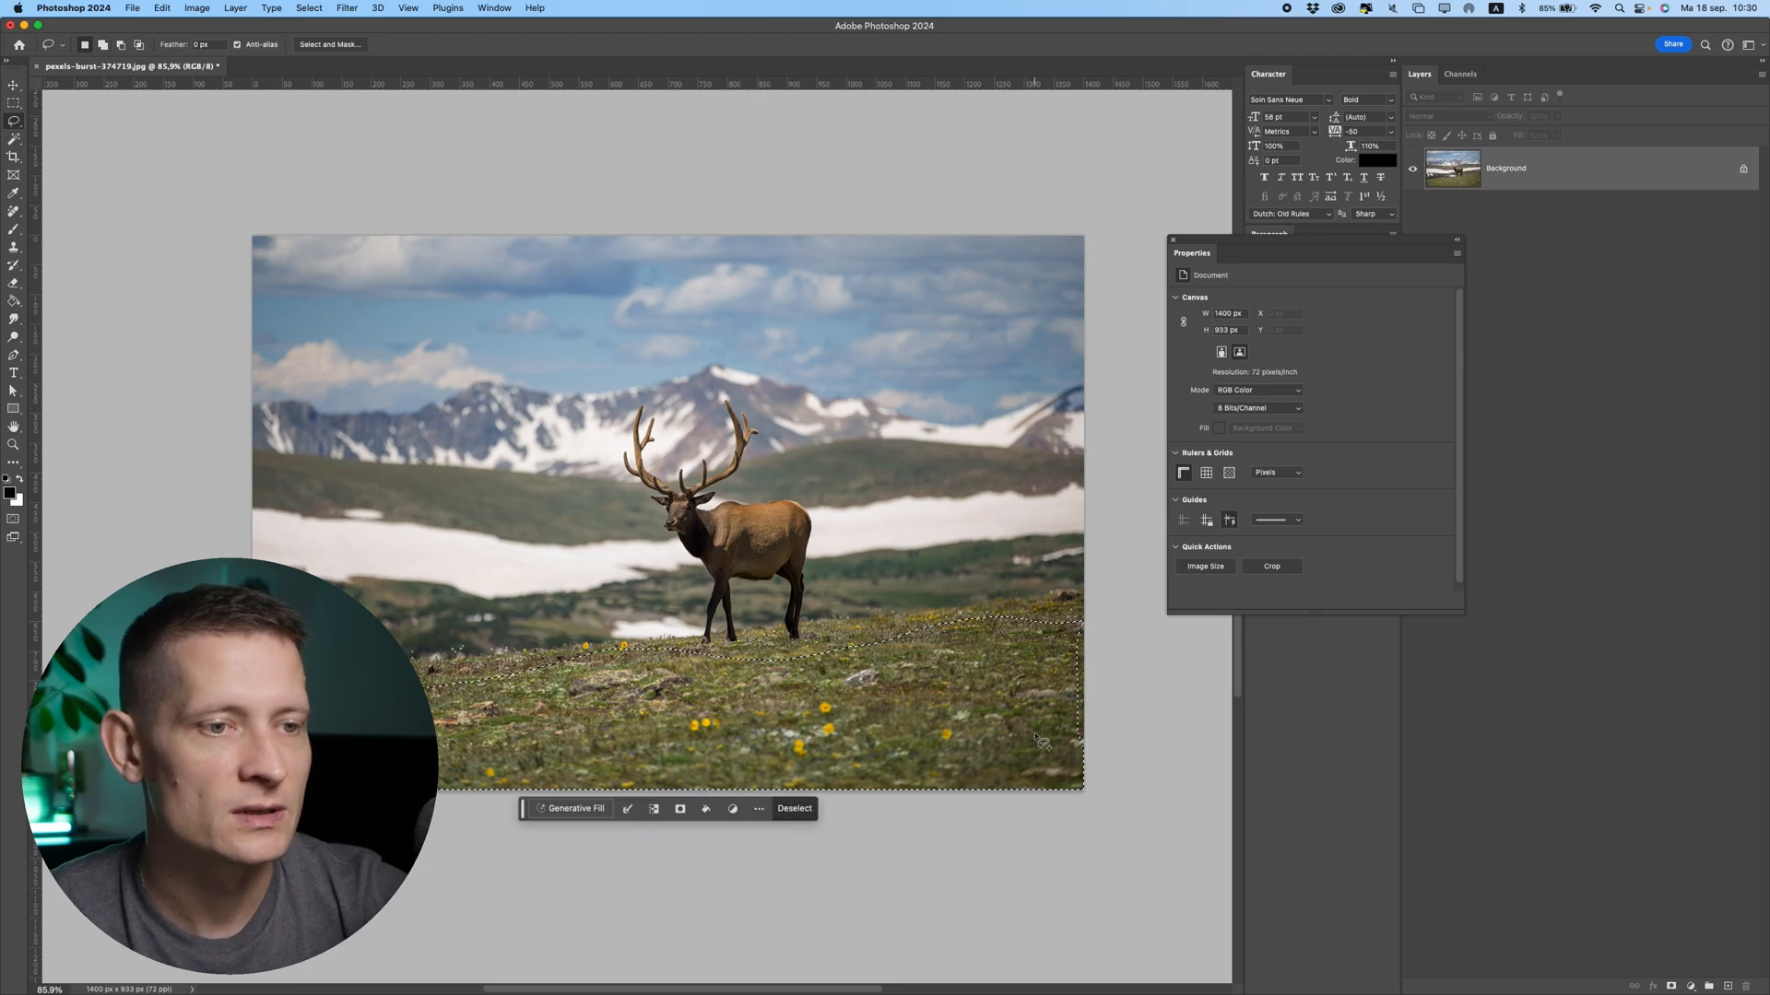
- Generative Fill the selected grass with the prompt "water" to create an elk reflection
left_click(568, 809)
type("water")
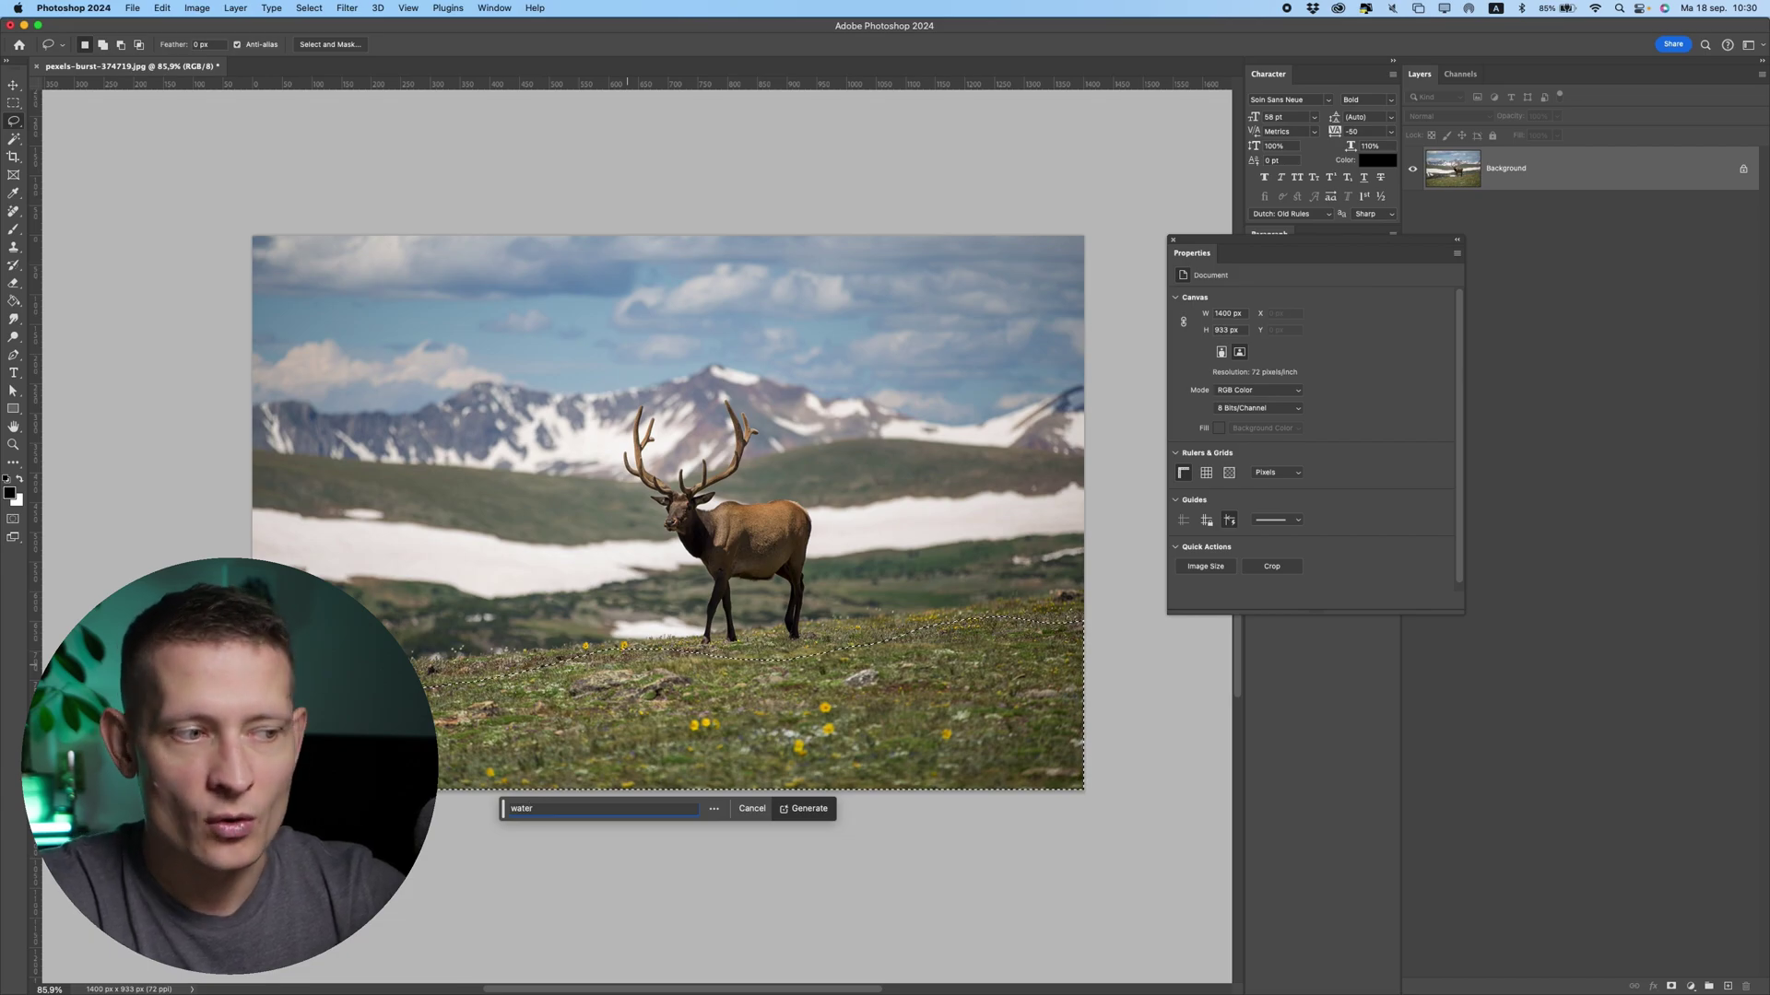
key("Return")
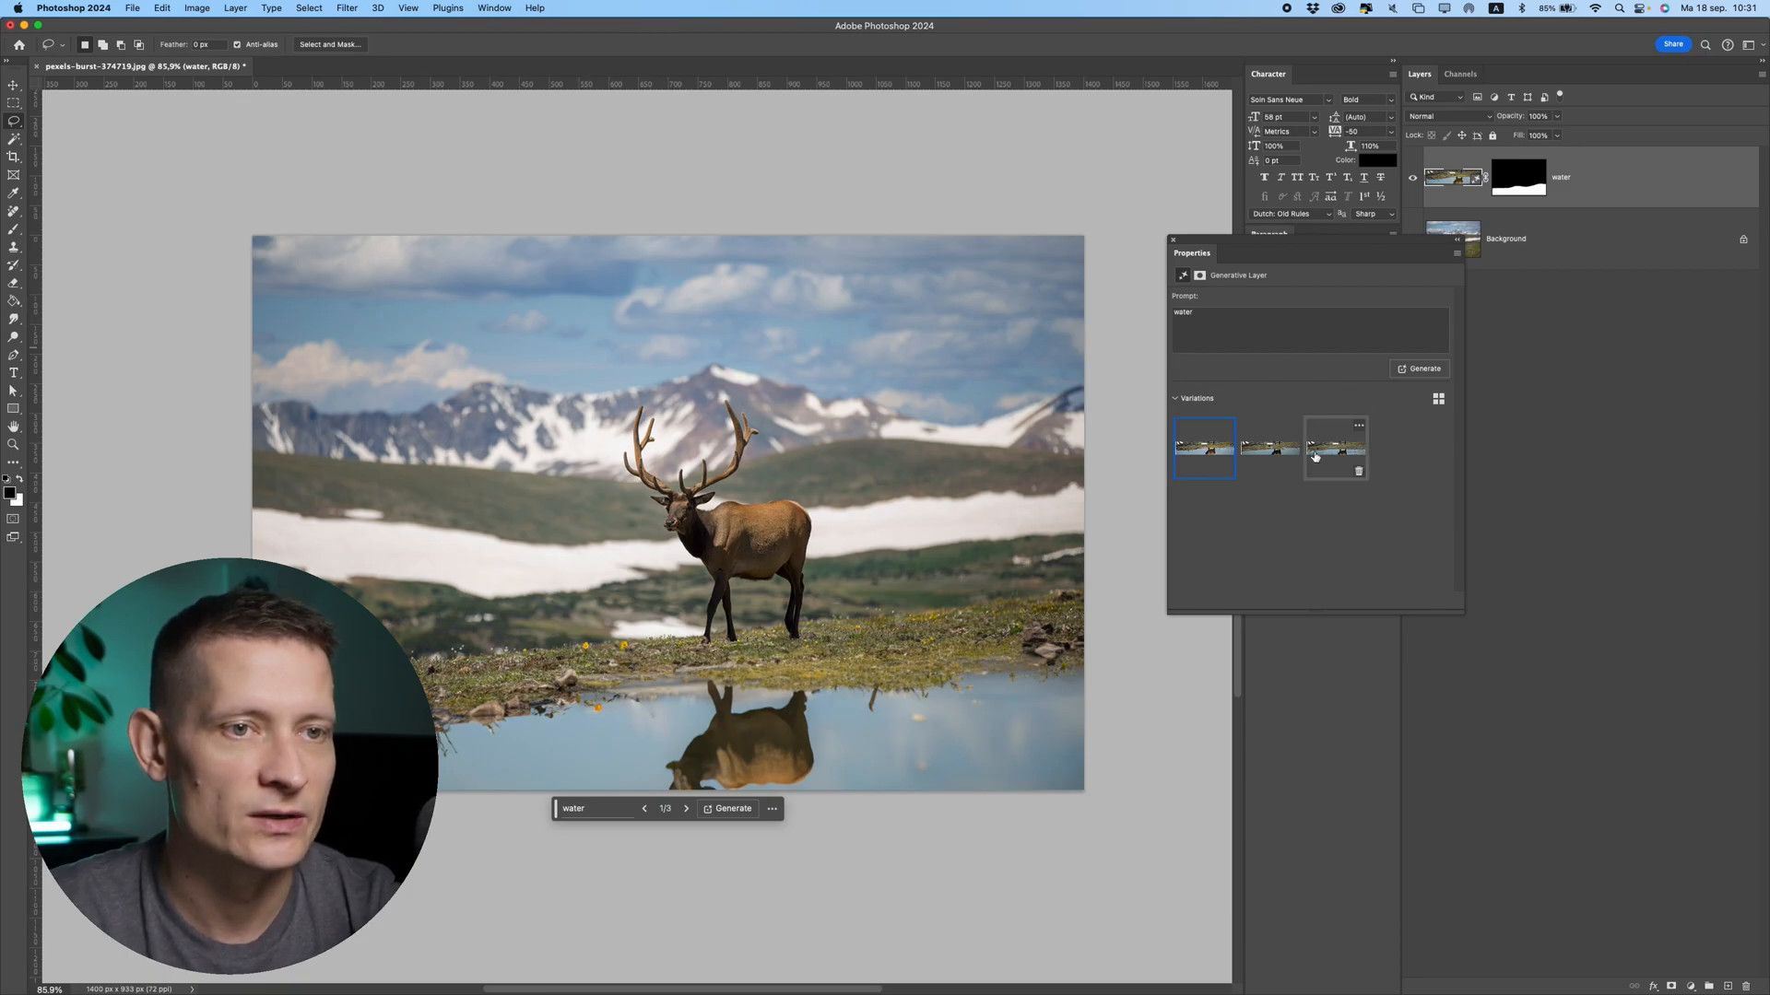
- Preview another water variation, then settle on the first with the clearest reflection
left_click(1269, 457)
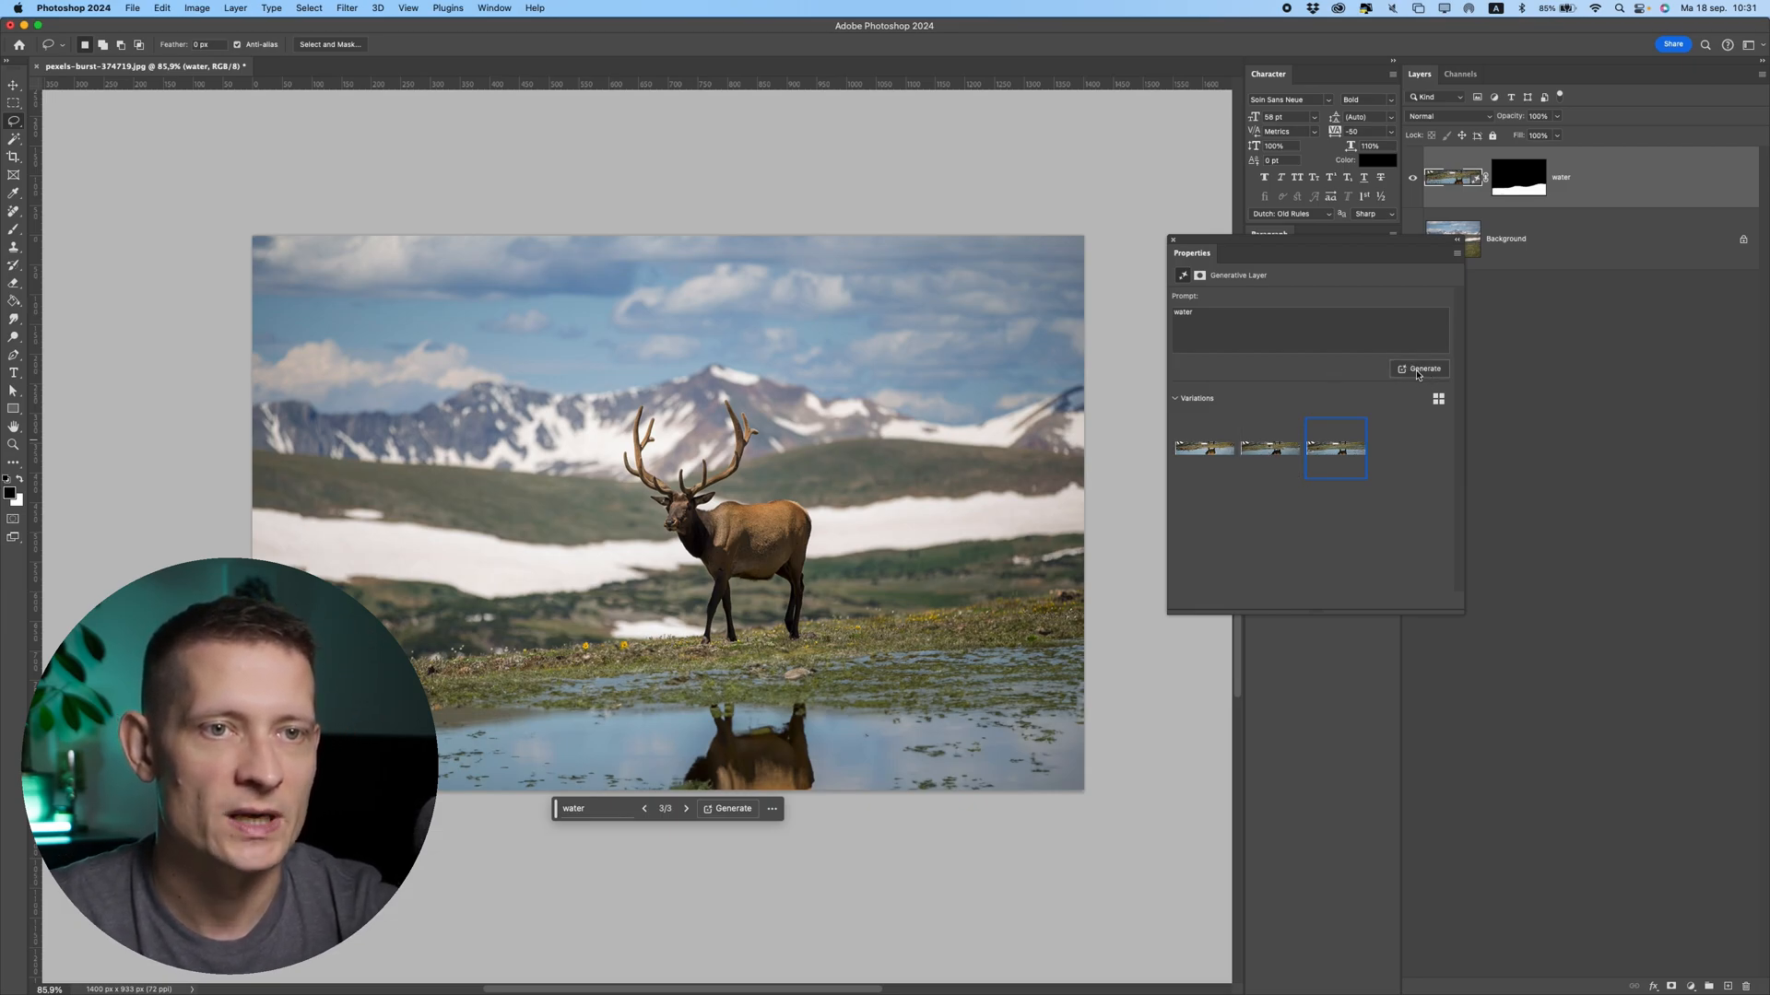
left_click(1203, 448)
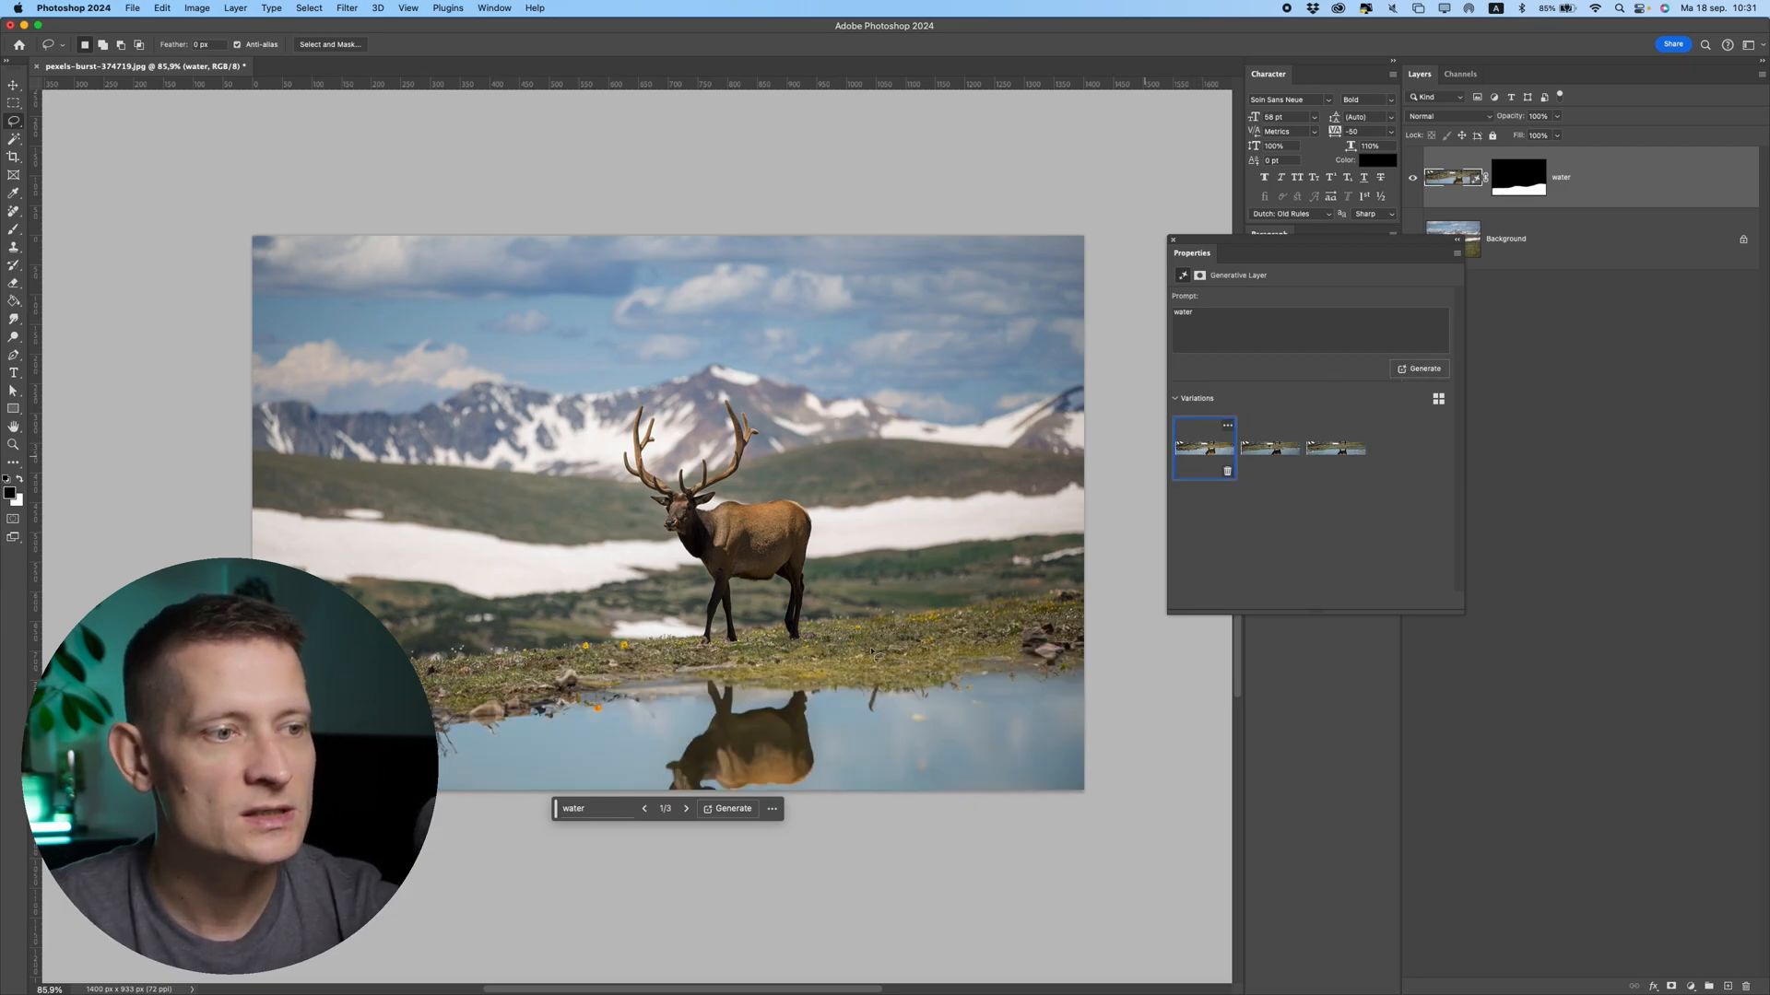
scroll(757, 685, "up", 4)
scroll(757, 666, "up", 3)
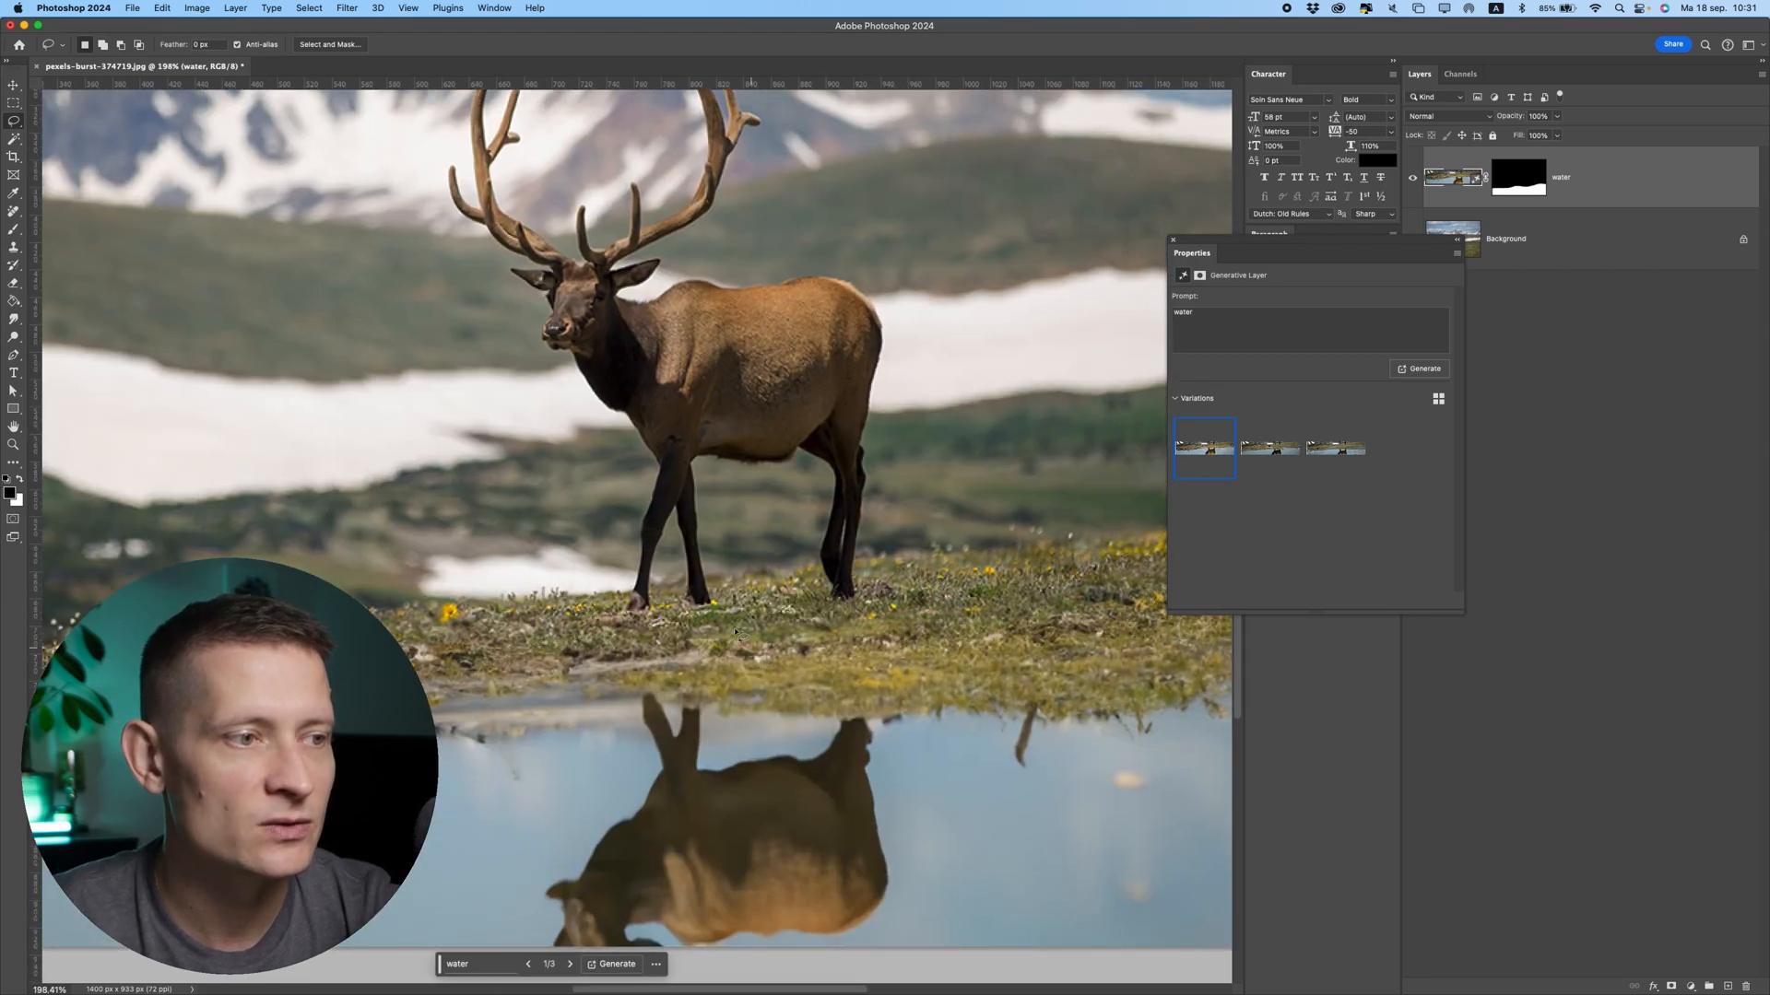
scroll(775, 650, "up", 3)
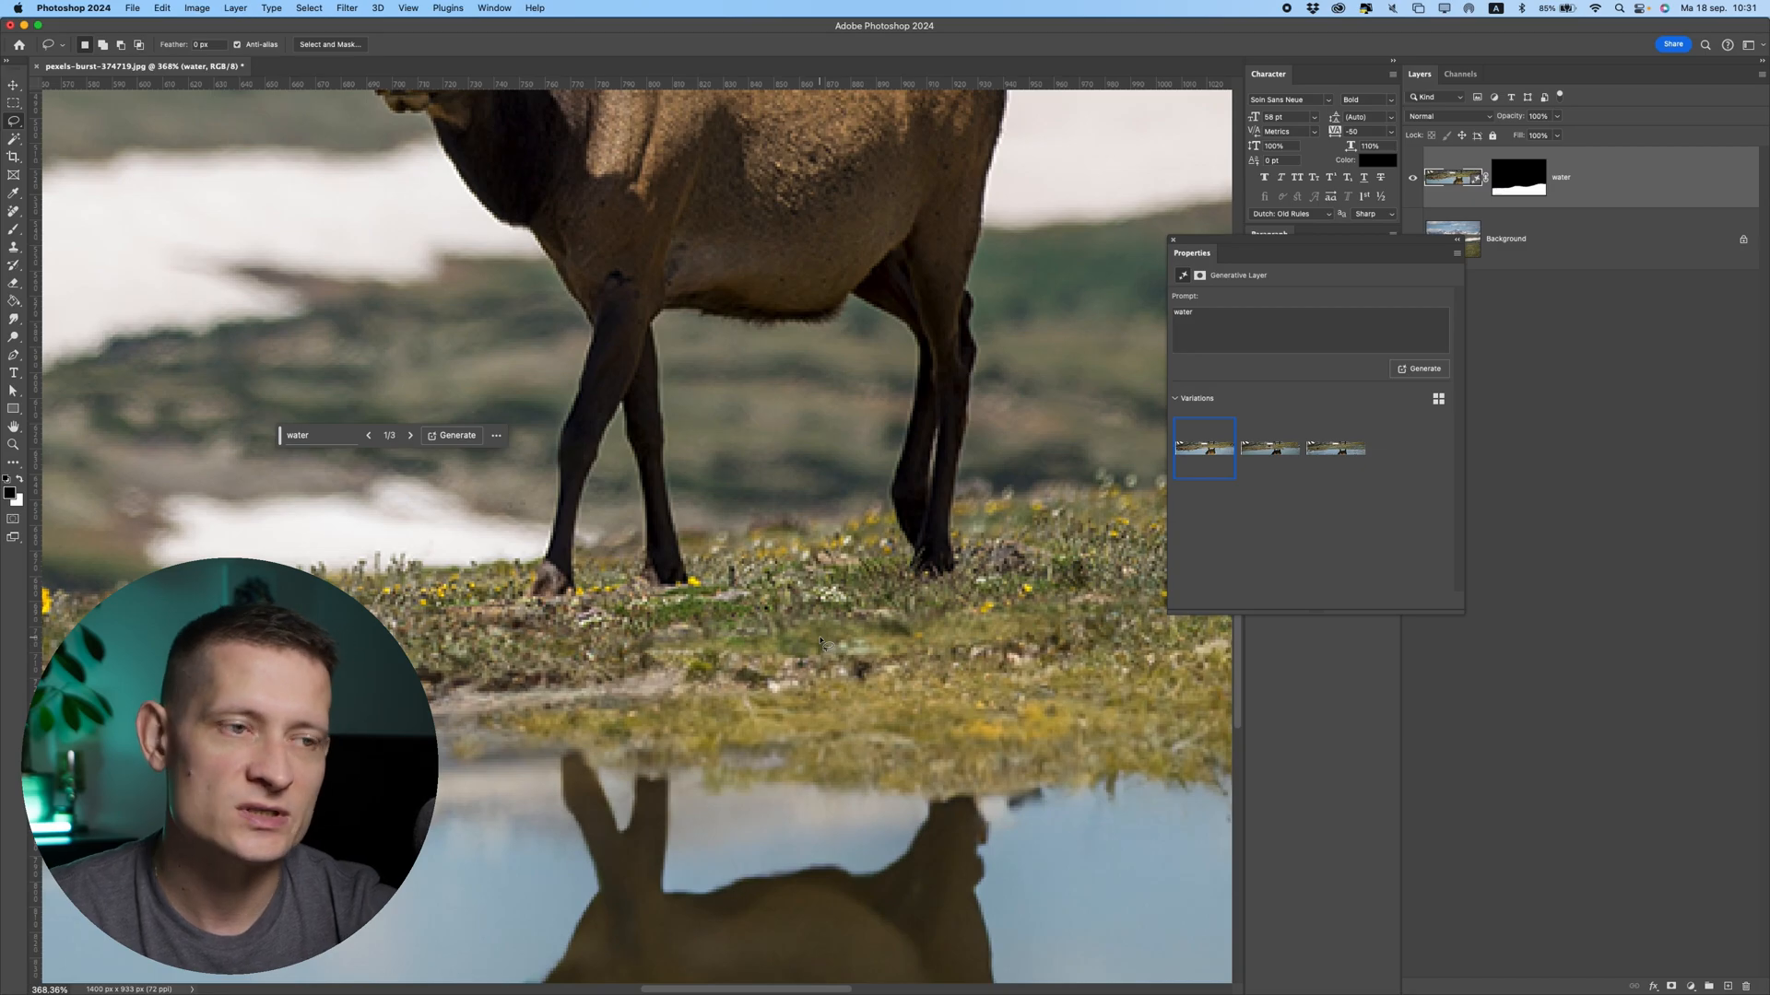
scroll(592, 615, "down", 2)
scroll(586, 608, "down", 2)
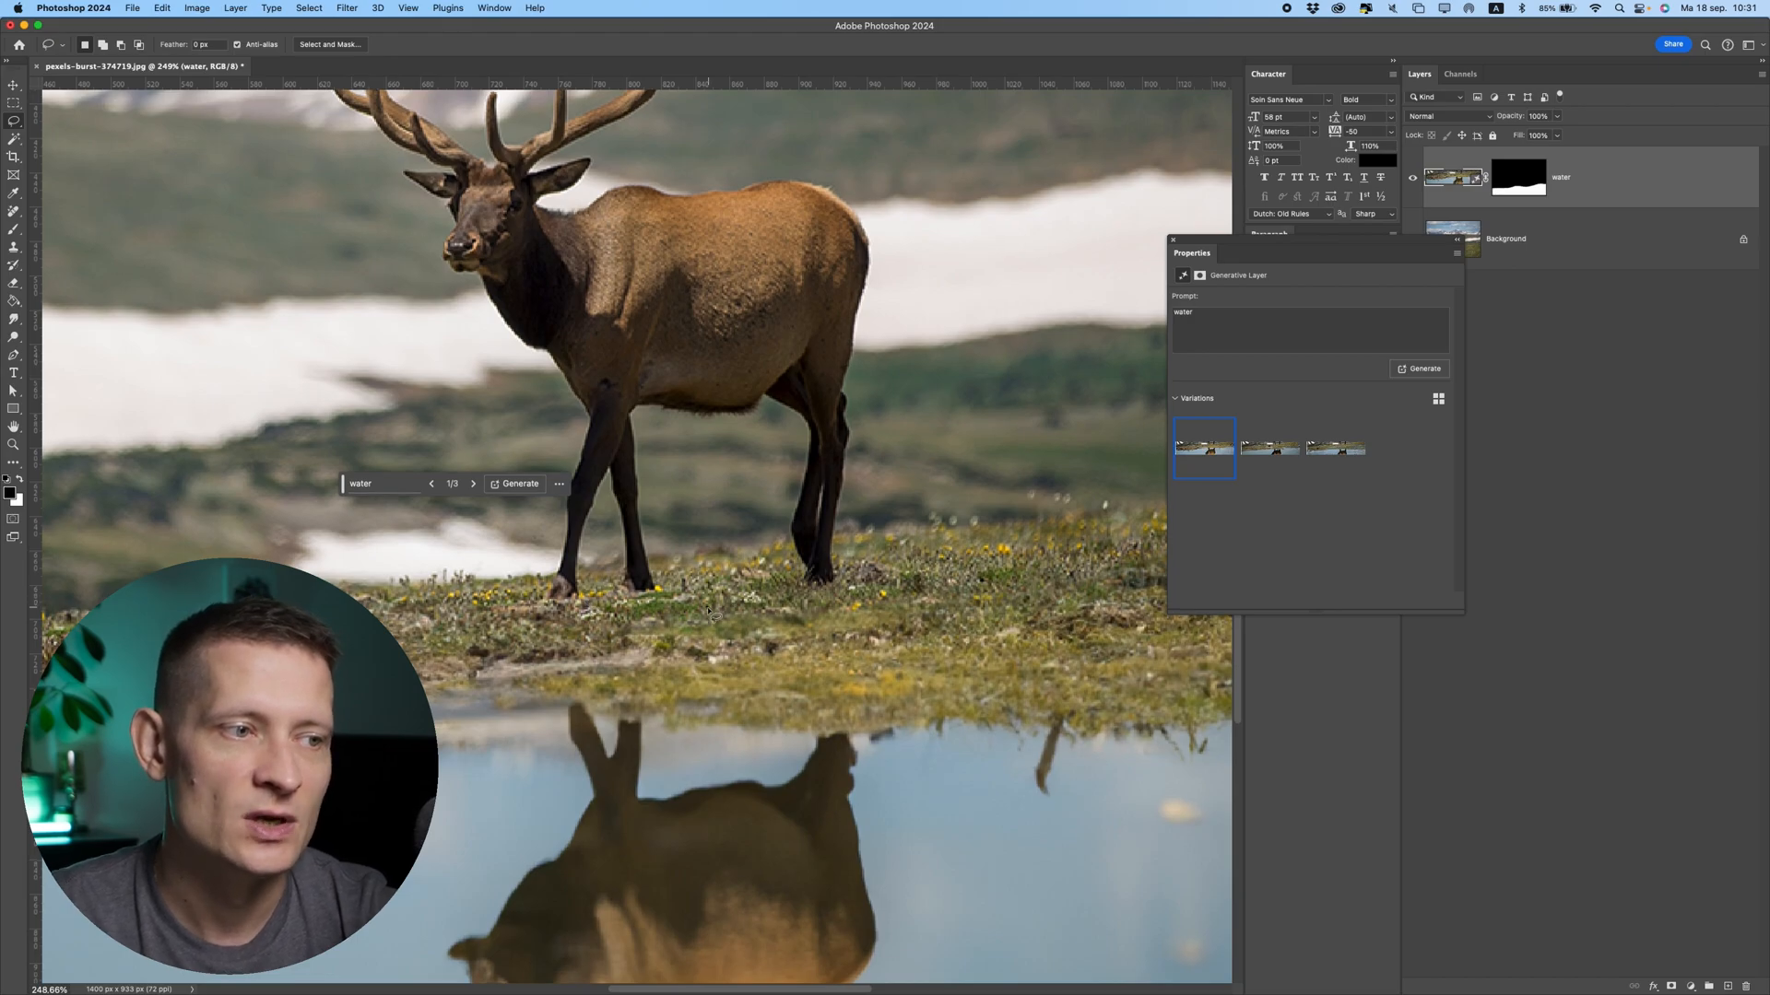
scroll(771, 652, "down", 1)
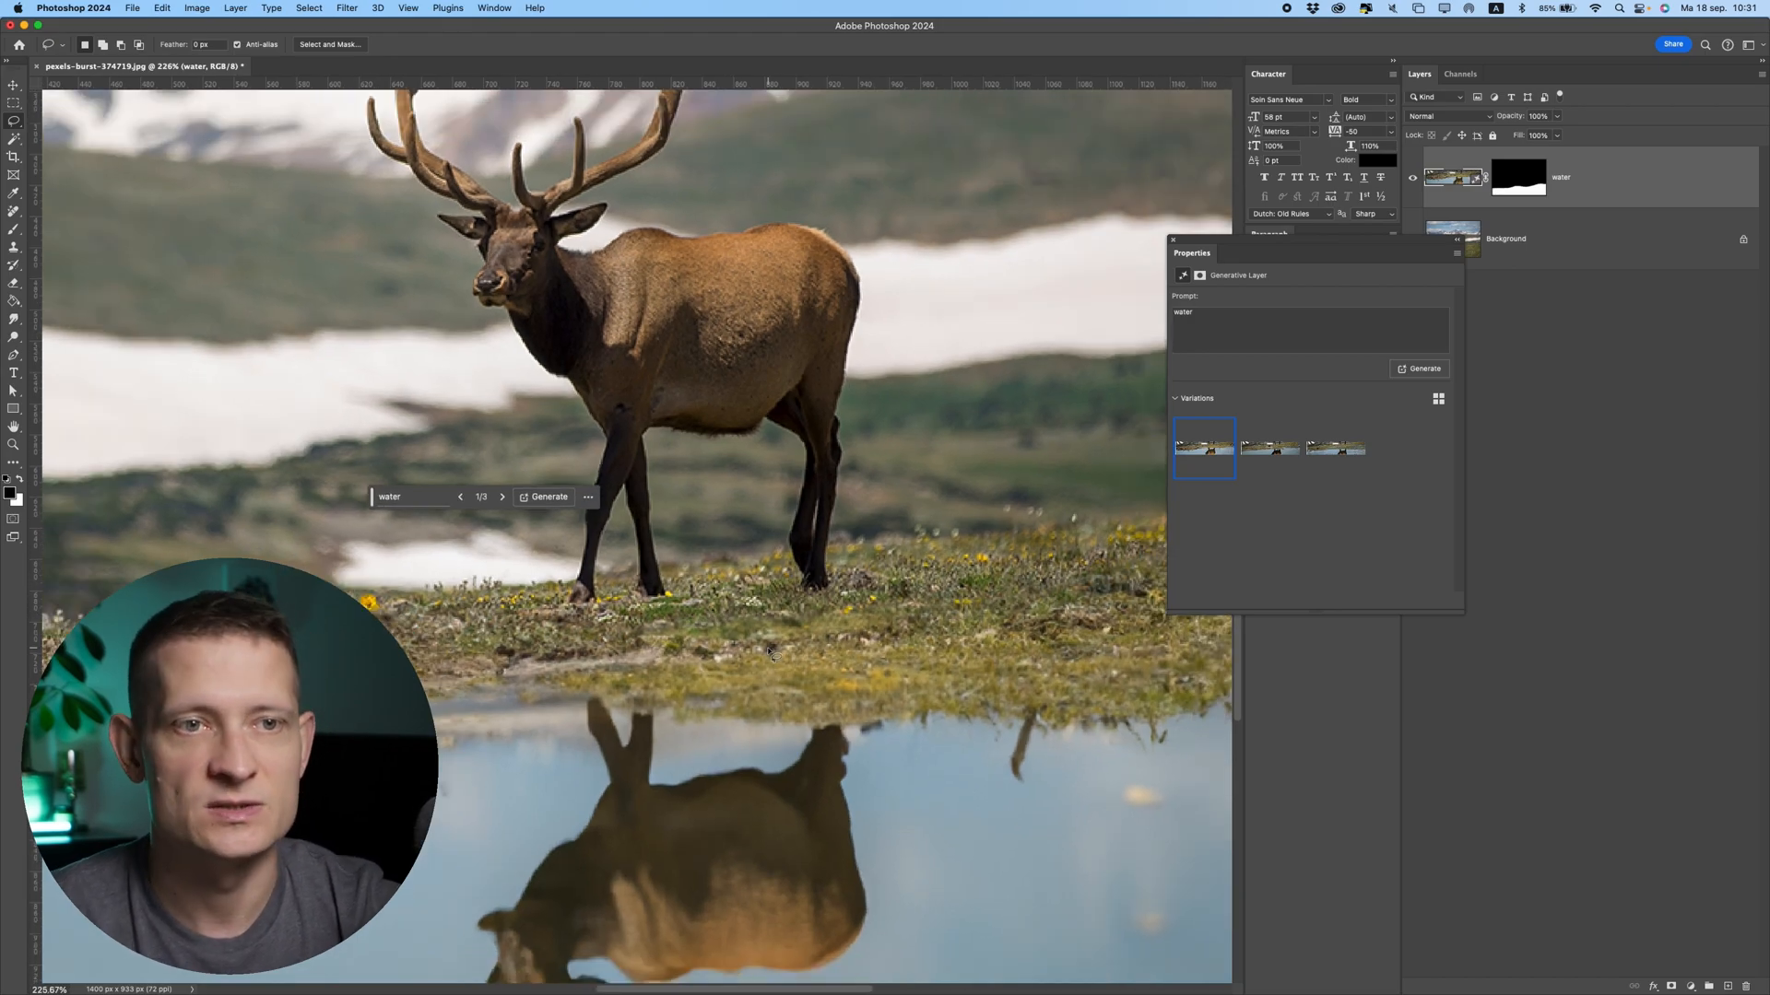
scroll(773, 653, "down", 3)
scroll(772, 652, "down", 2)
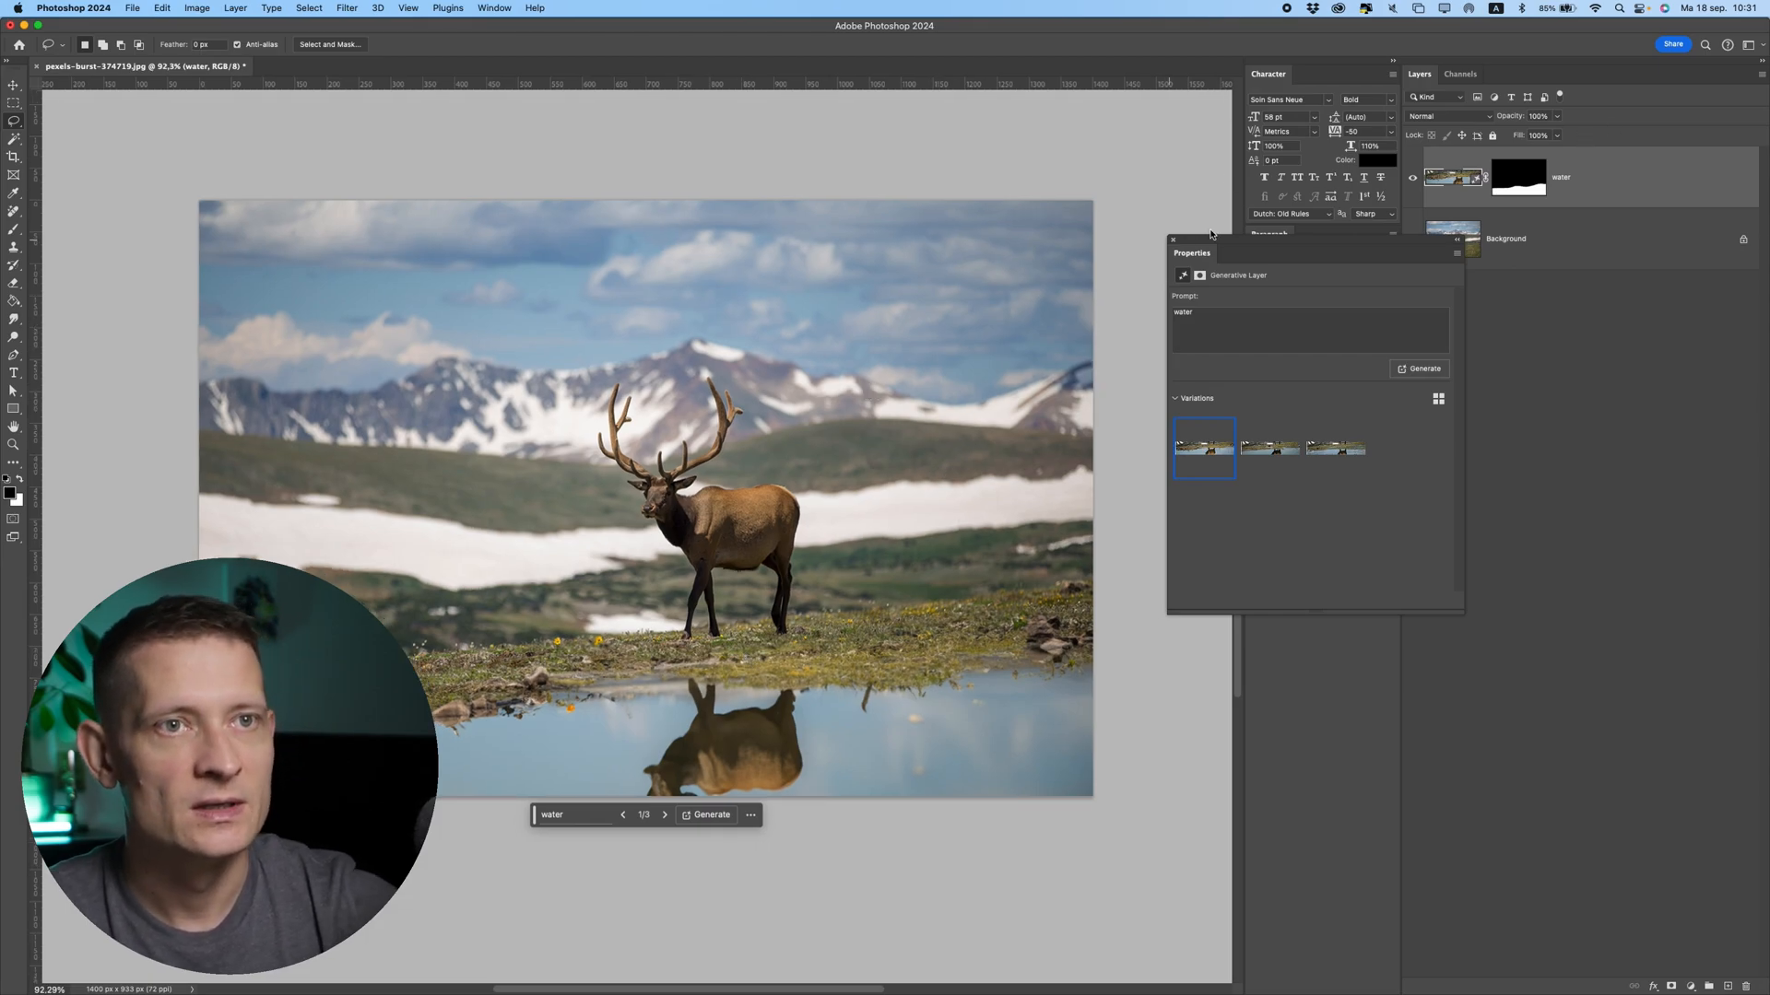
scroll(308, 210, "down", 1)
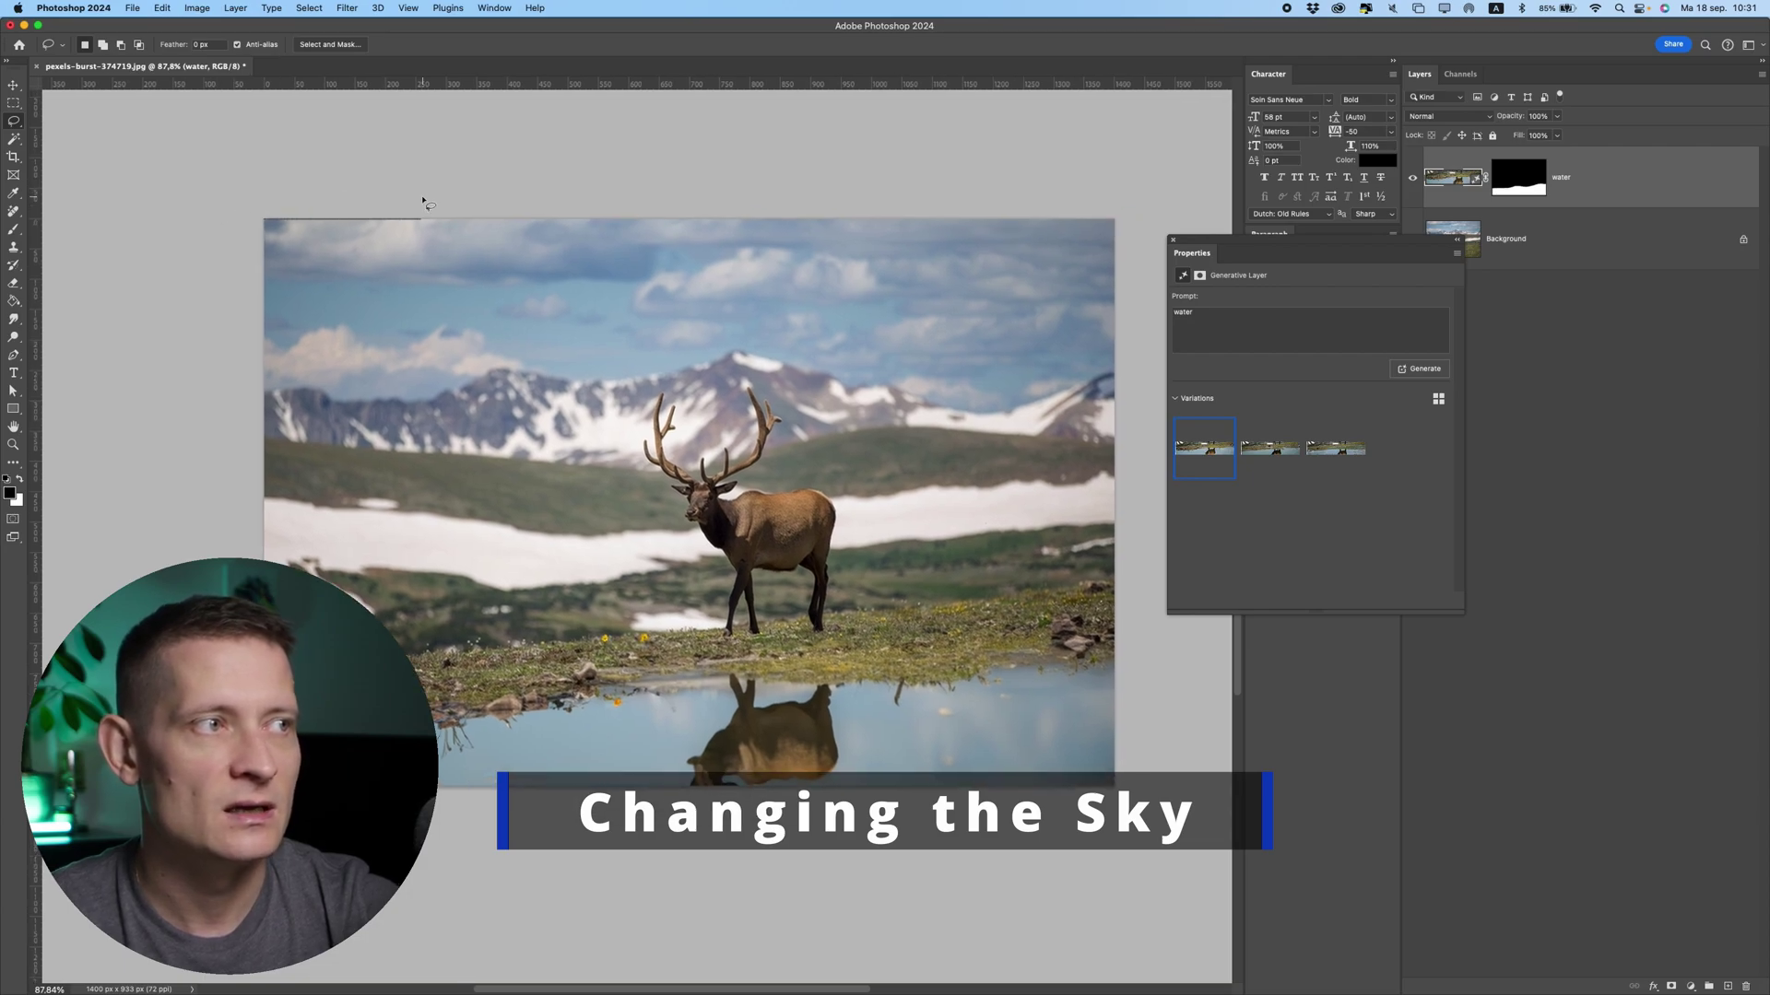
- Lasso the sky above the mountains after dismissing a no-pixels-selected warning
left_click_drag(425, 202, 266, 206)
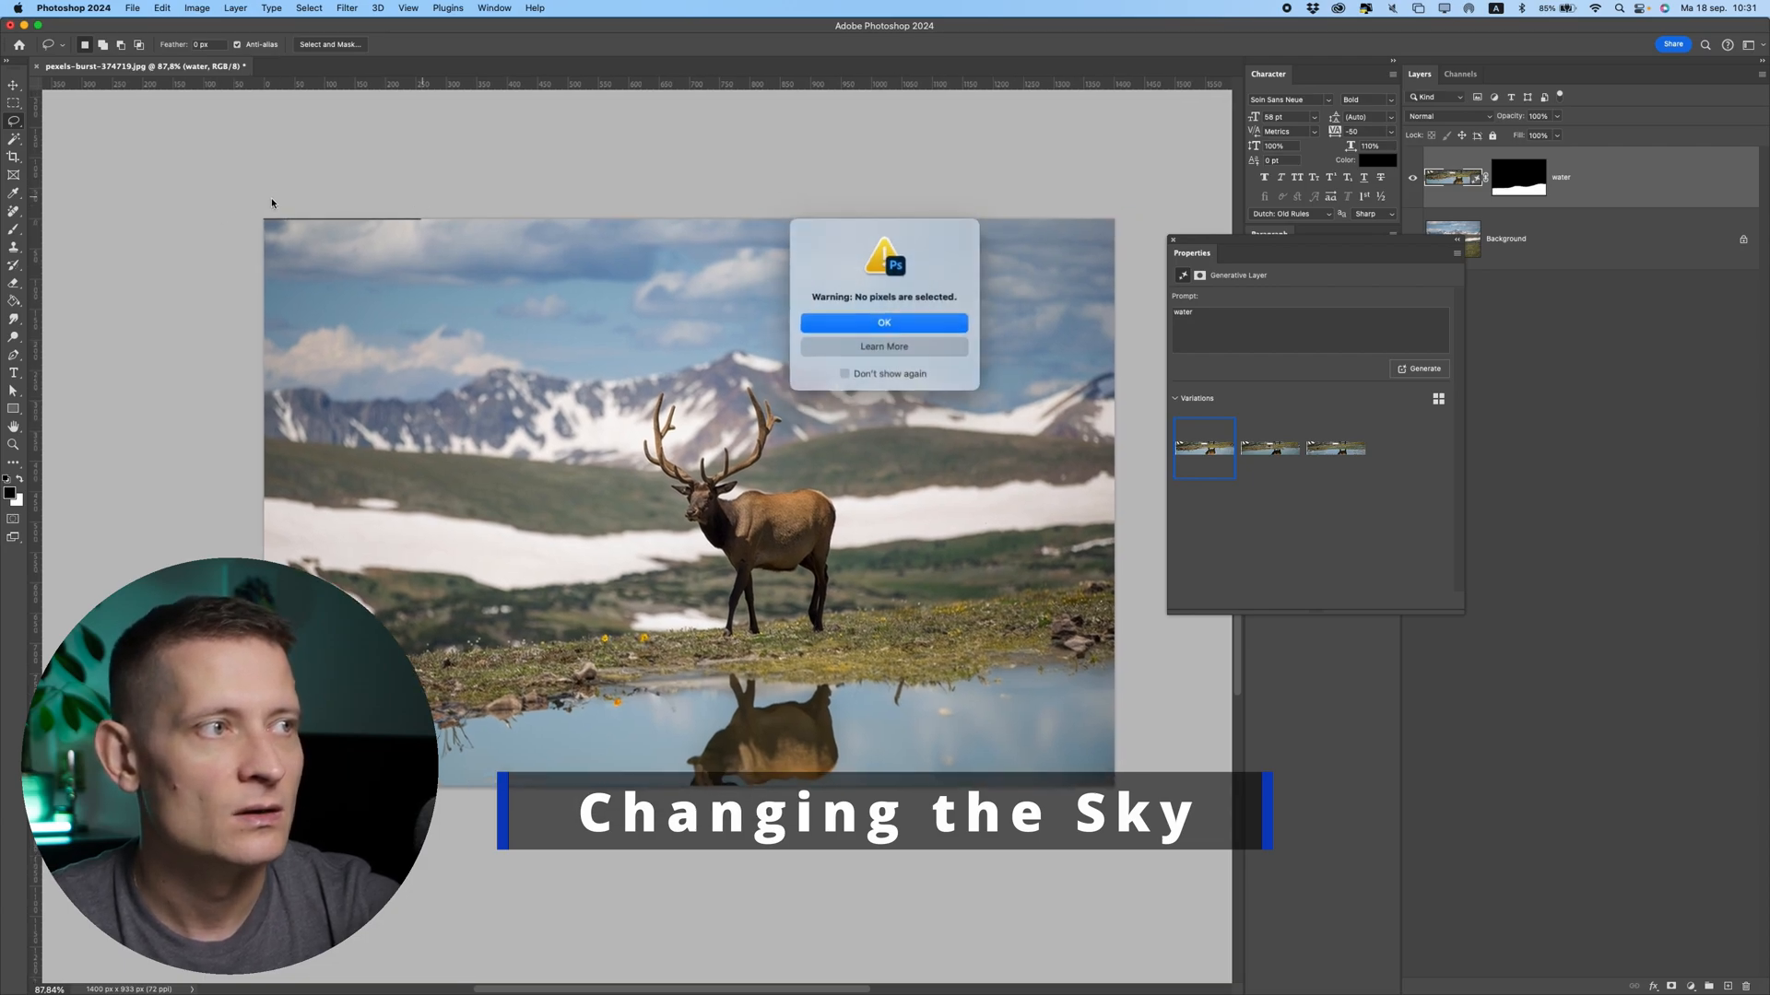
left_click(885, 324)
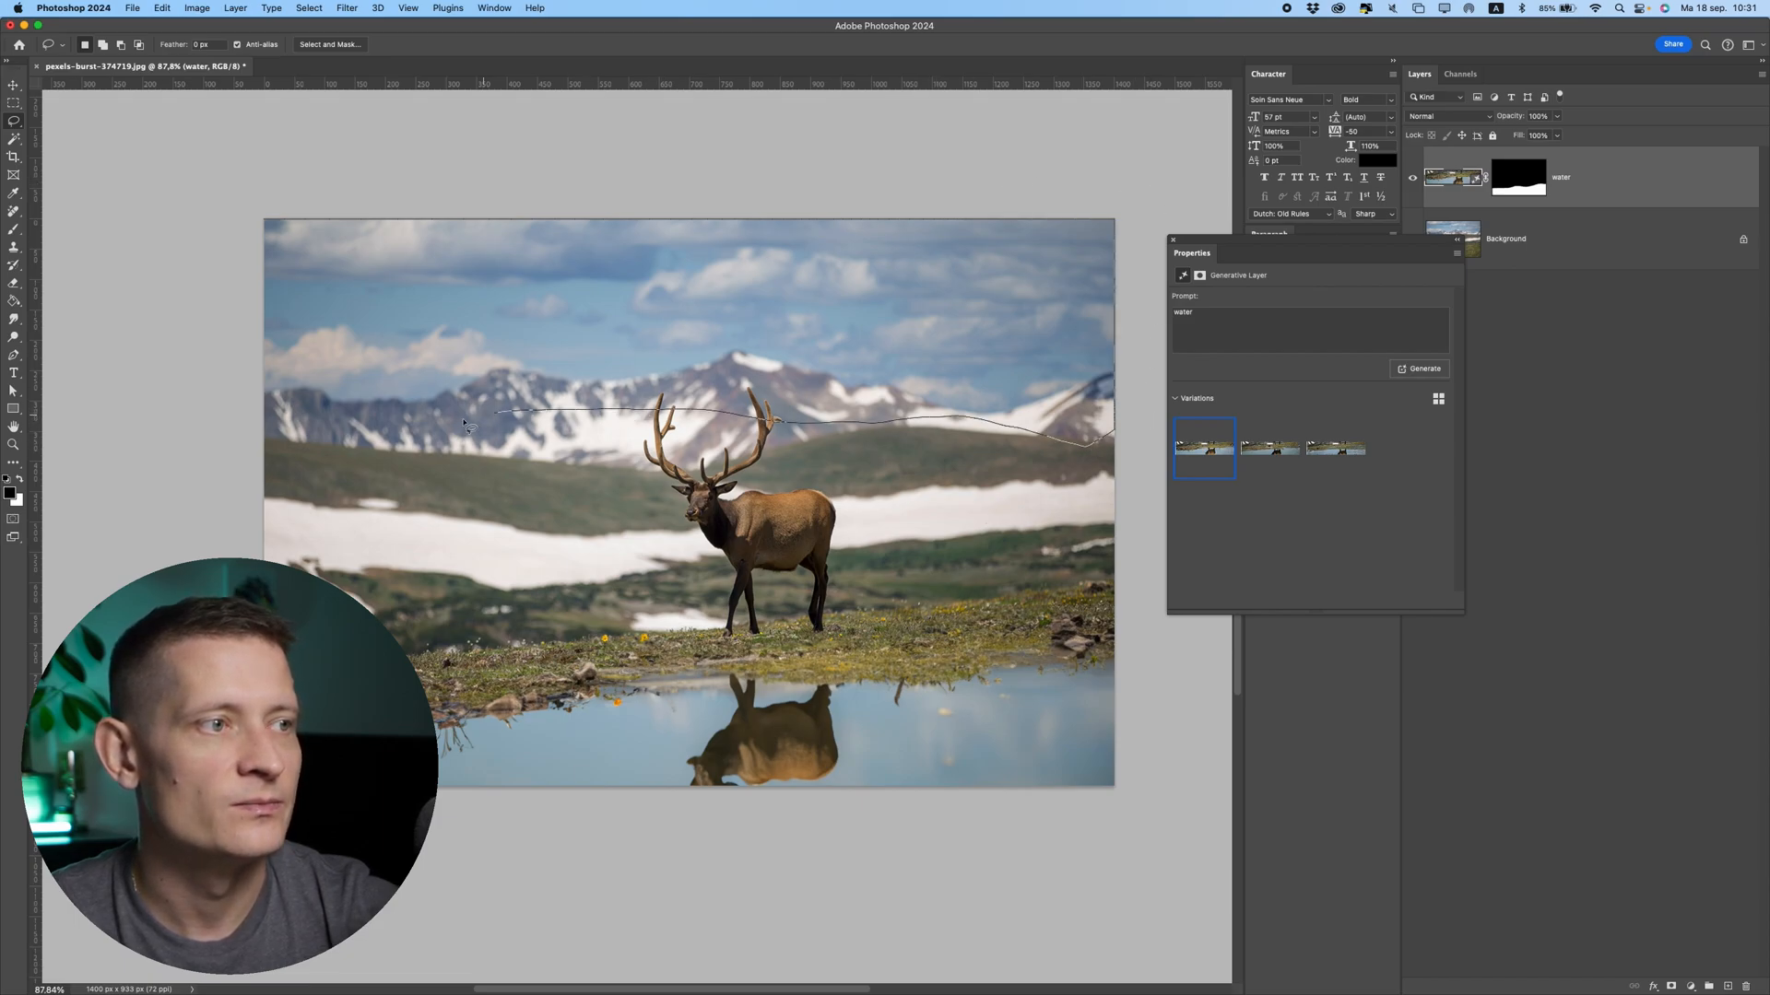
left_click_drag(240, 322, 253, 249)
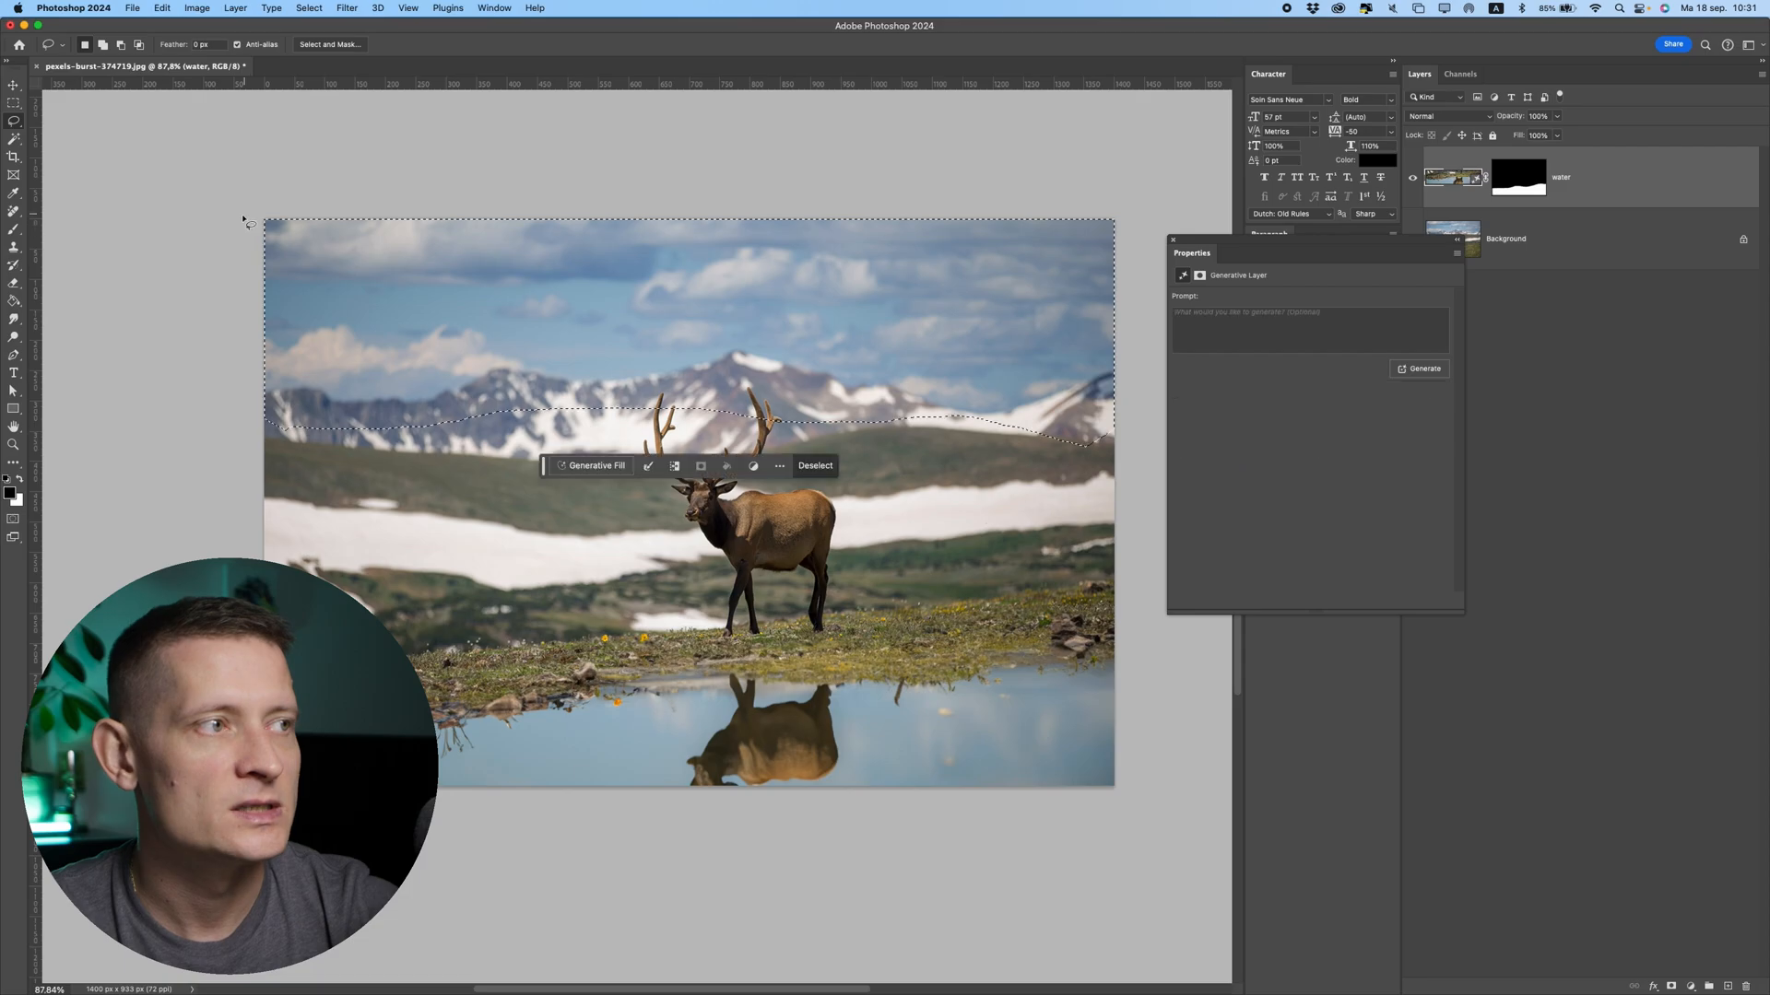
- Generative Fill the selected sky with the prompt "cloudy" on its own layer
left_click(609, 466)
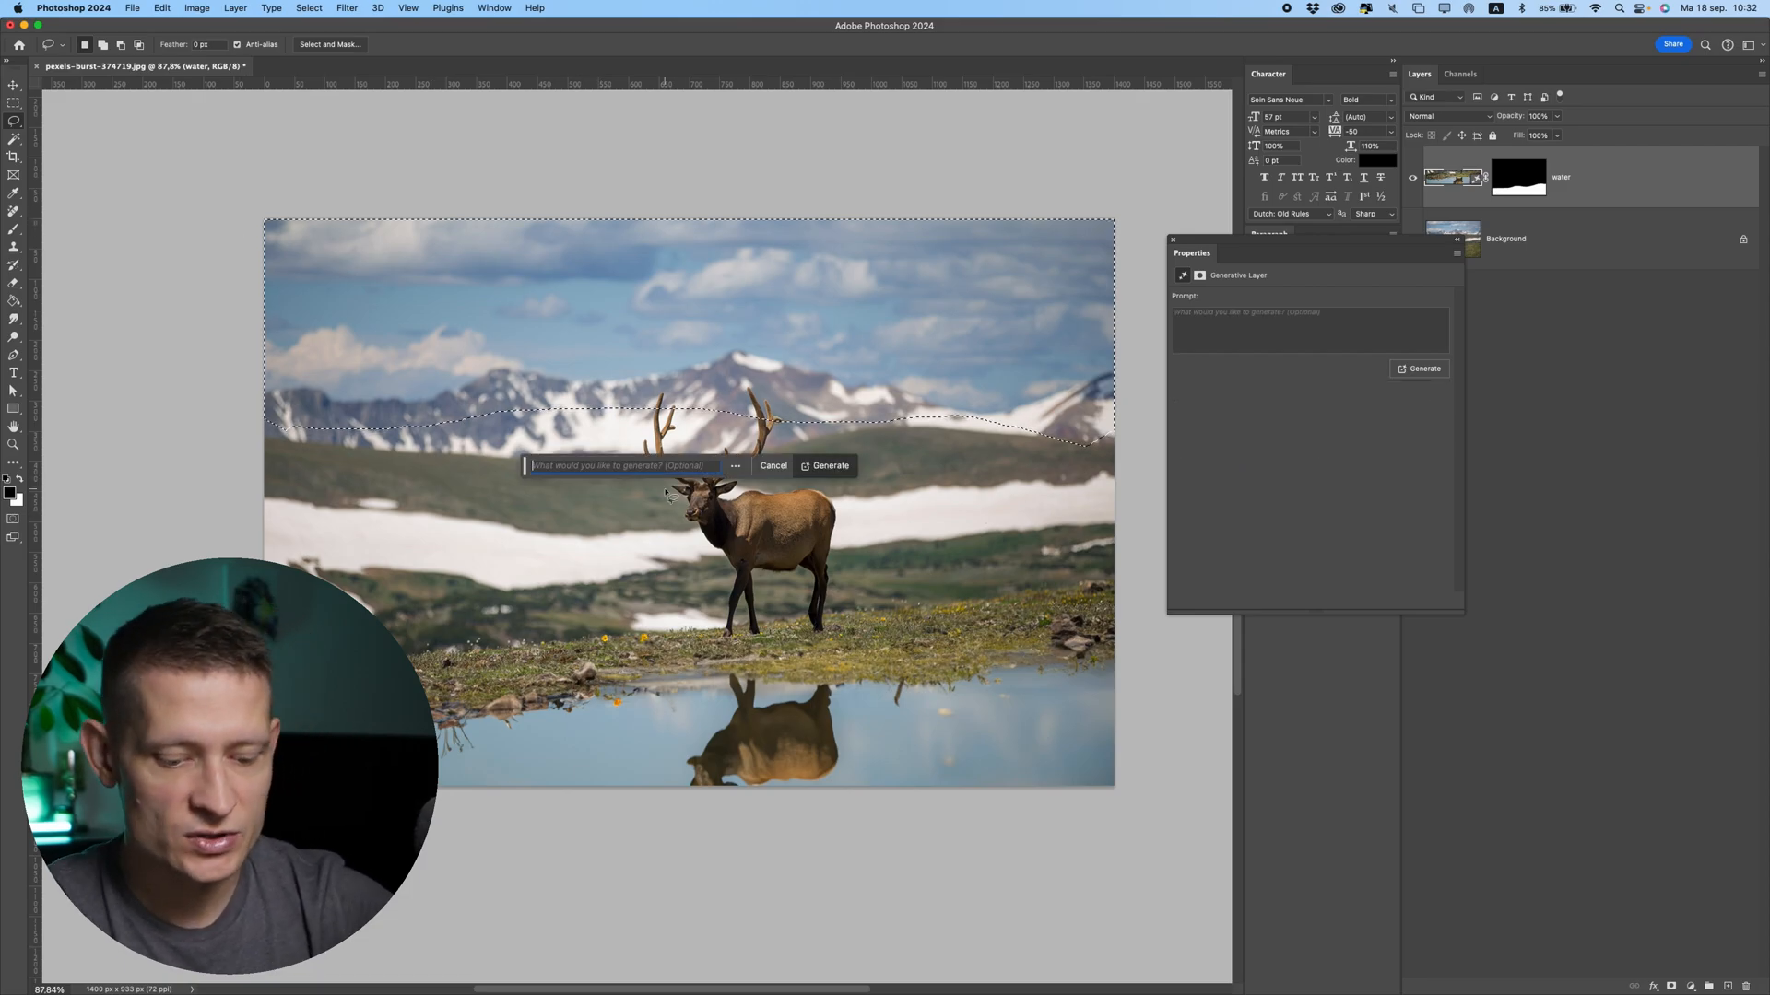
type("cloudy")
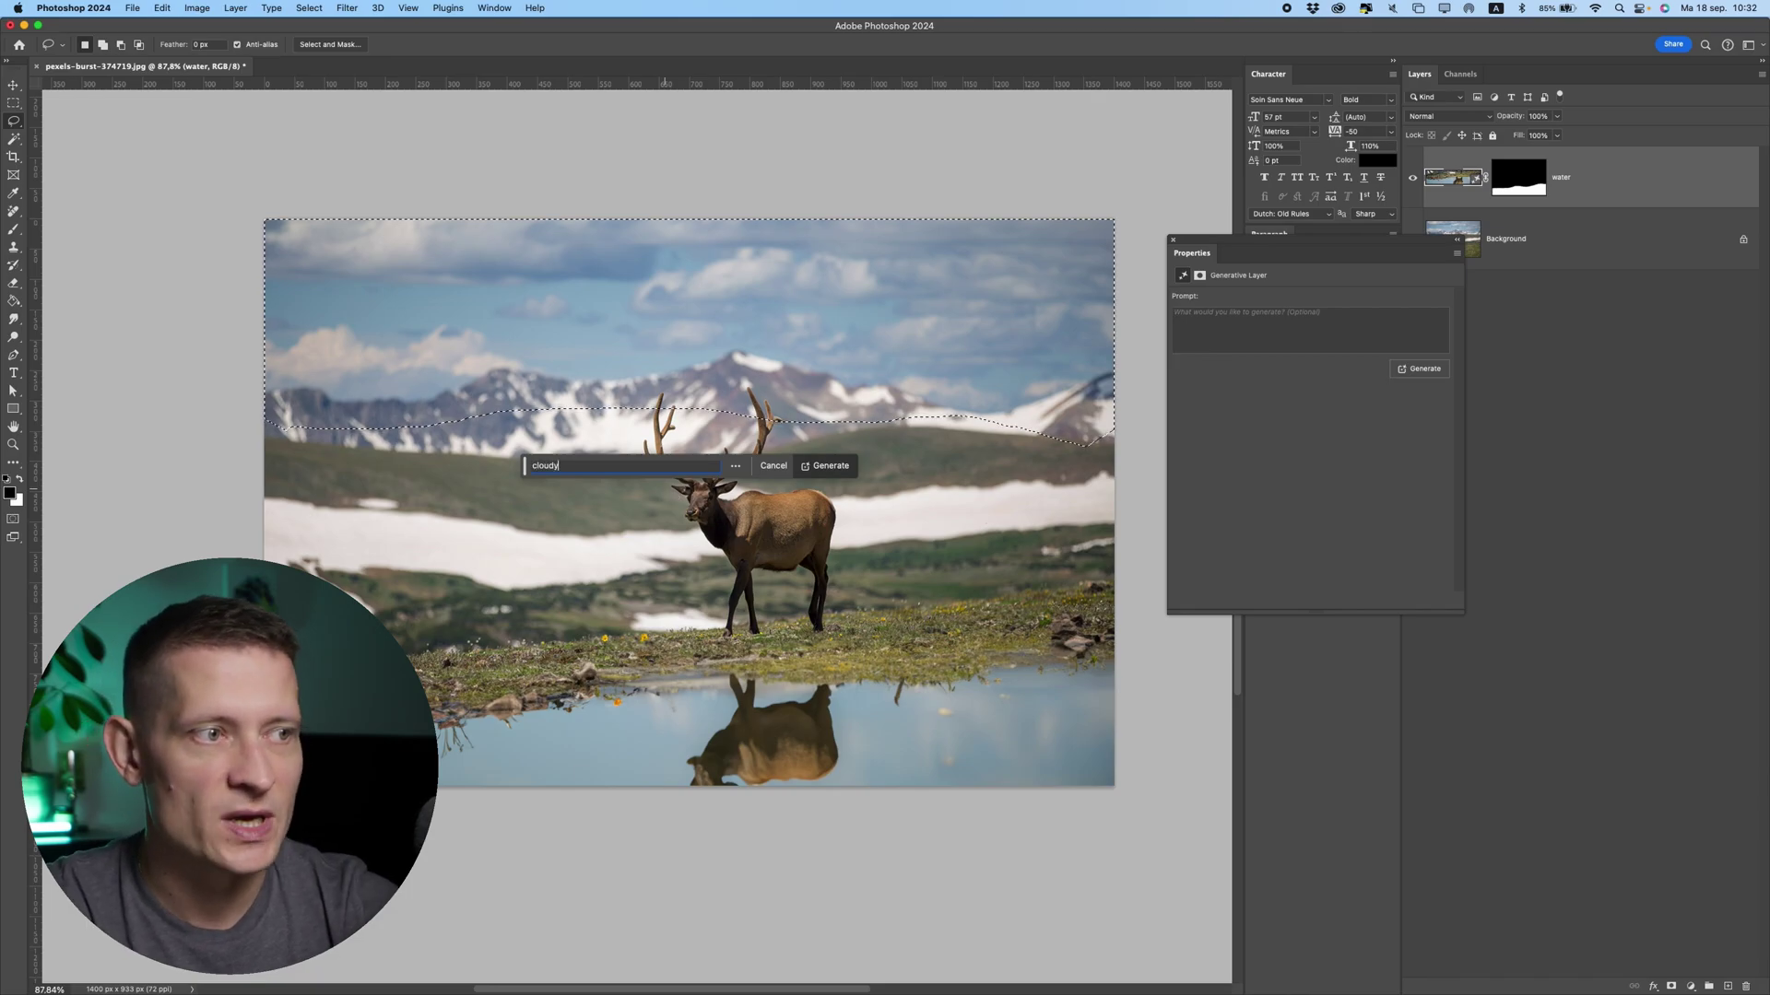
key("Return")
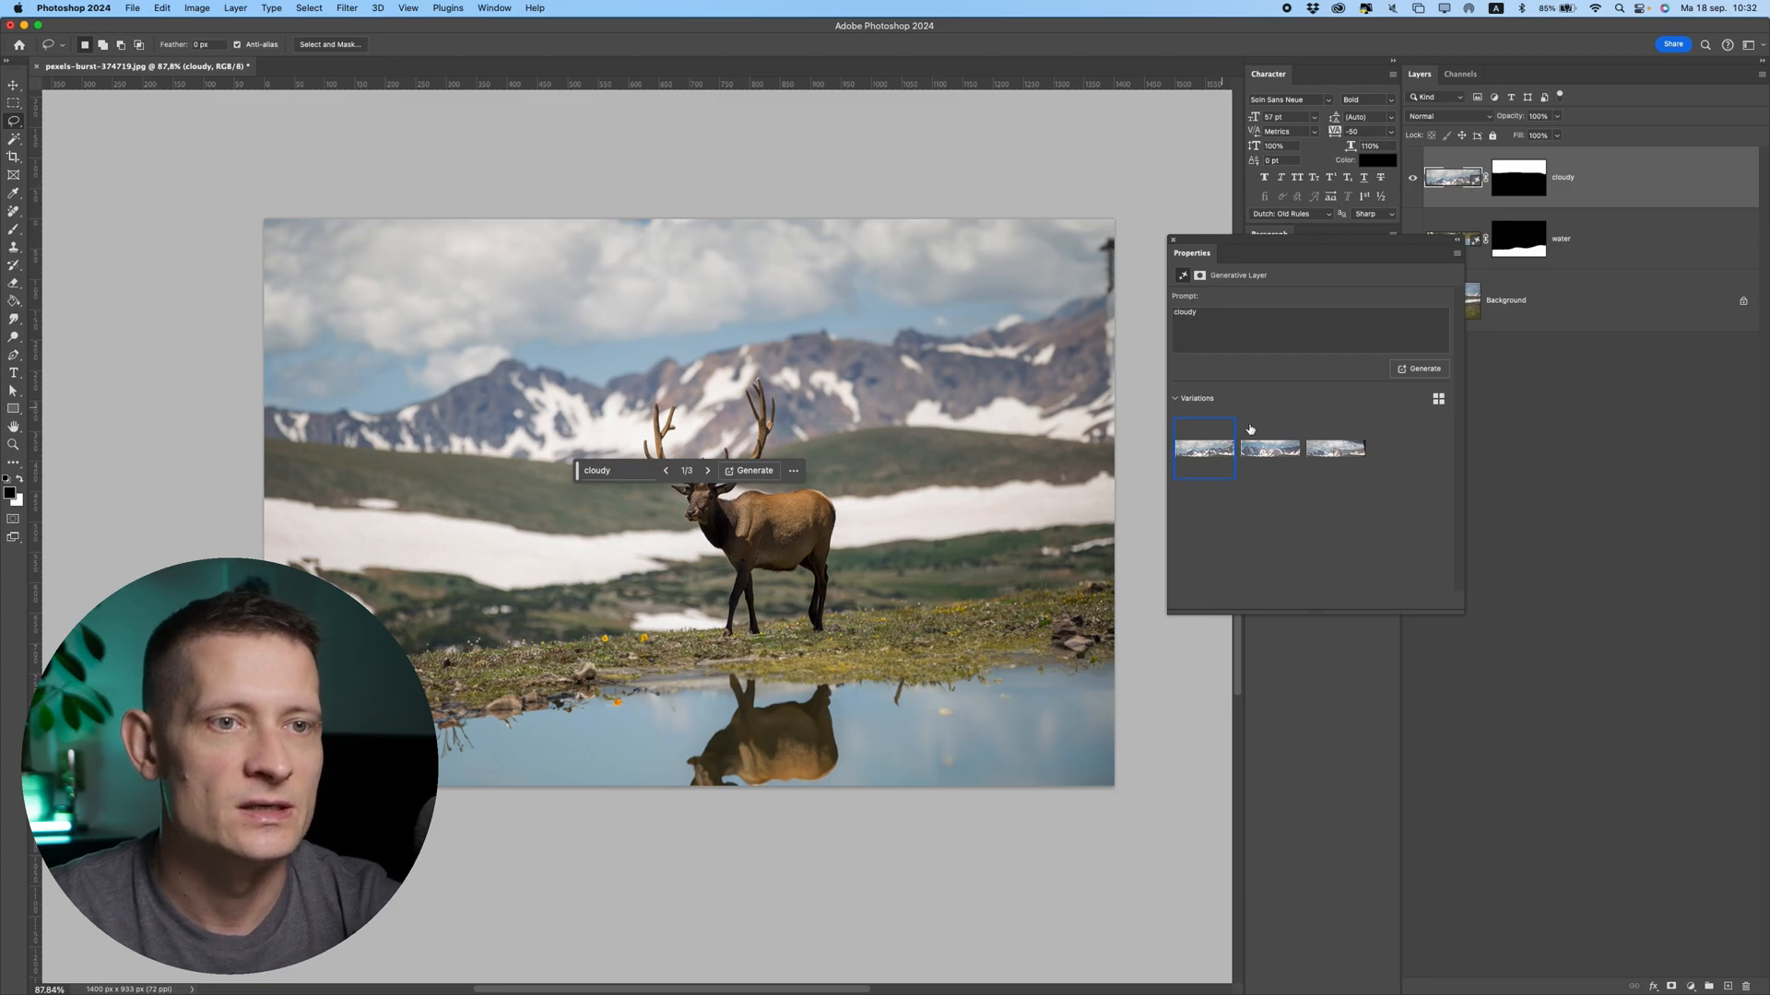
- Cycle through the three cloudy-sky variations, keep the first, and close the layer's Properties
left_click(1269, 447)
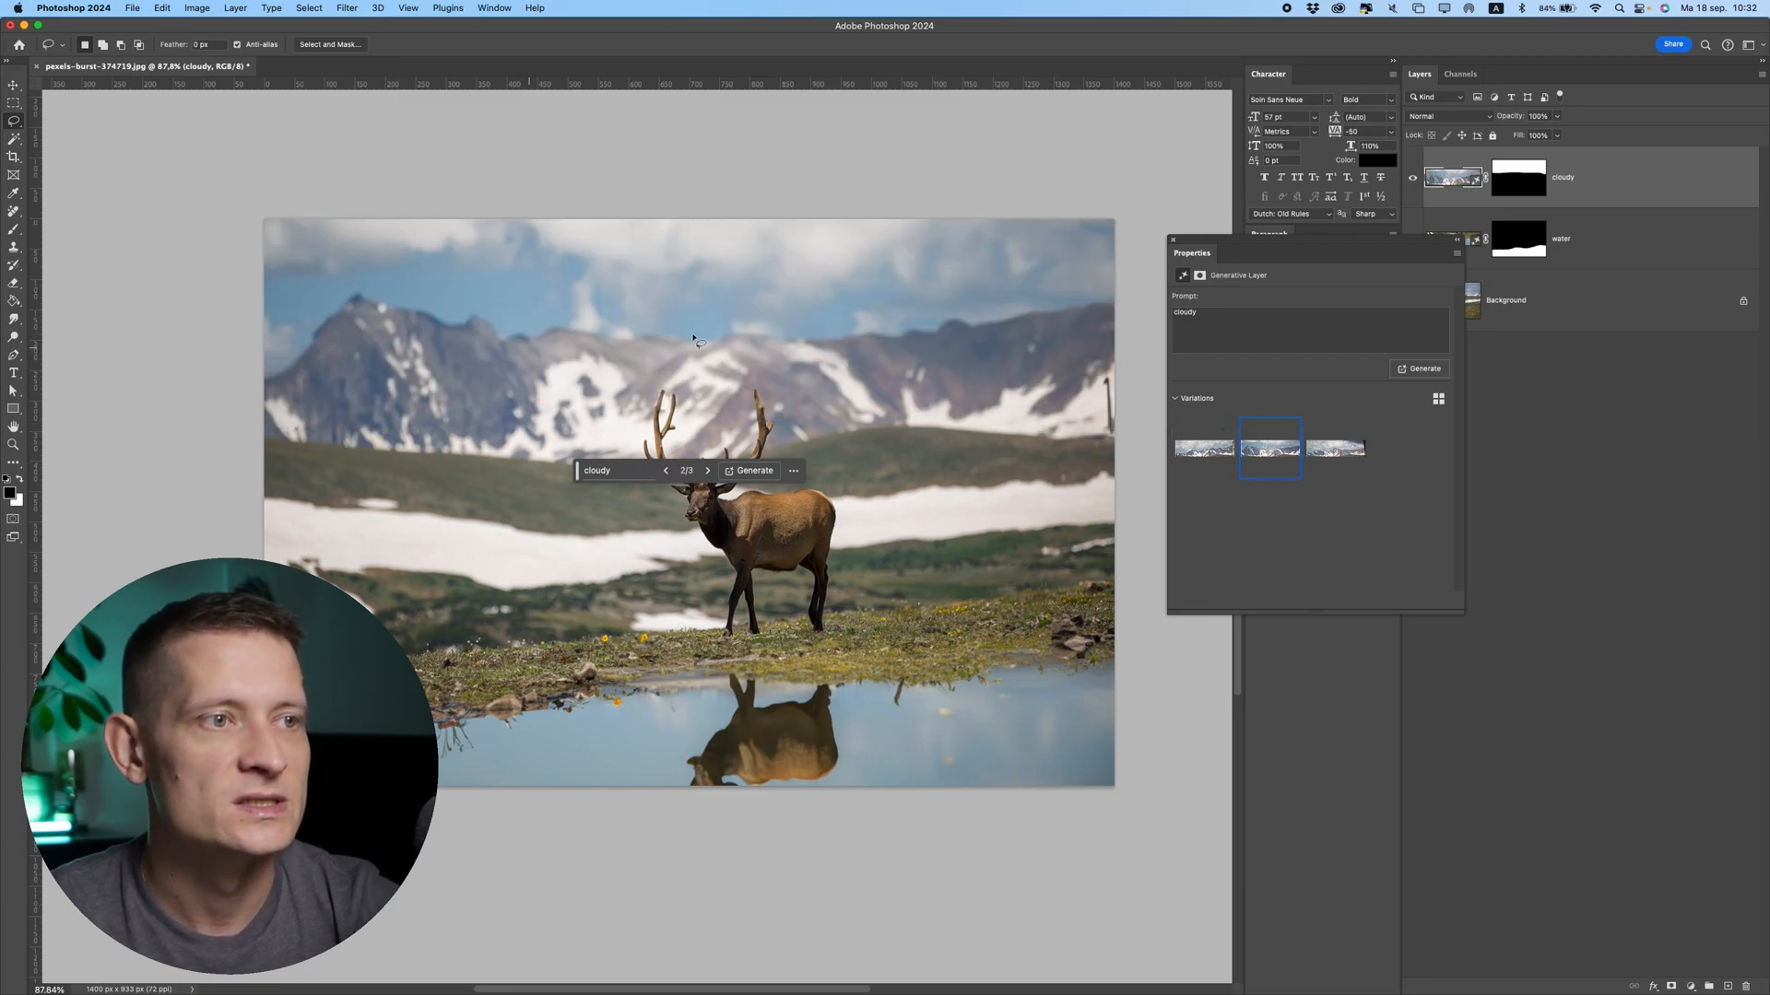
left_click(1331, 443)
left_click(1270, 447)
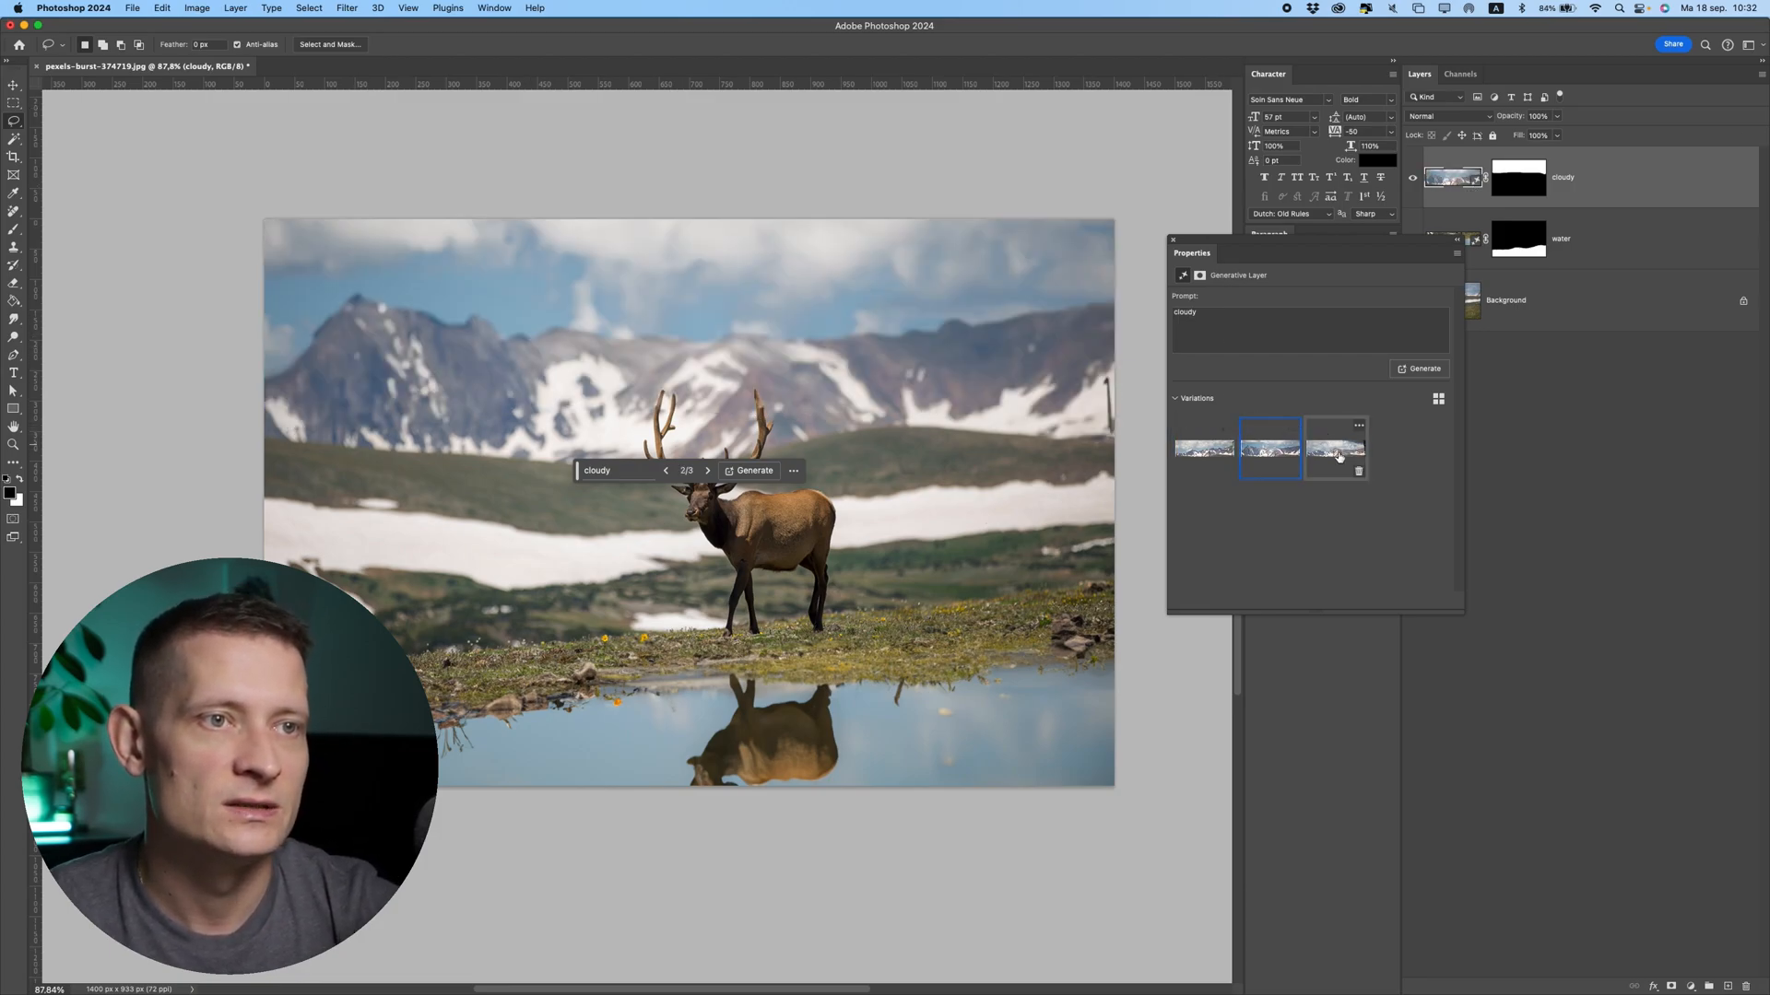
left_click(1338, 453)
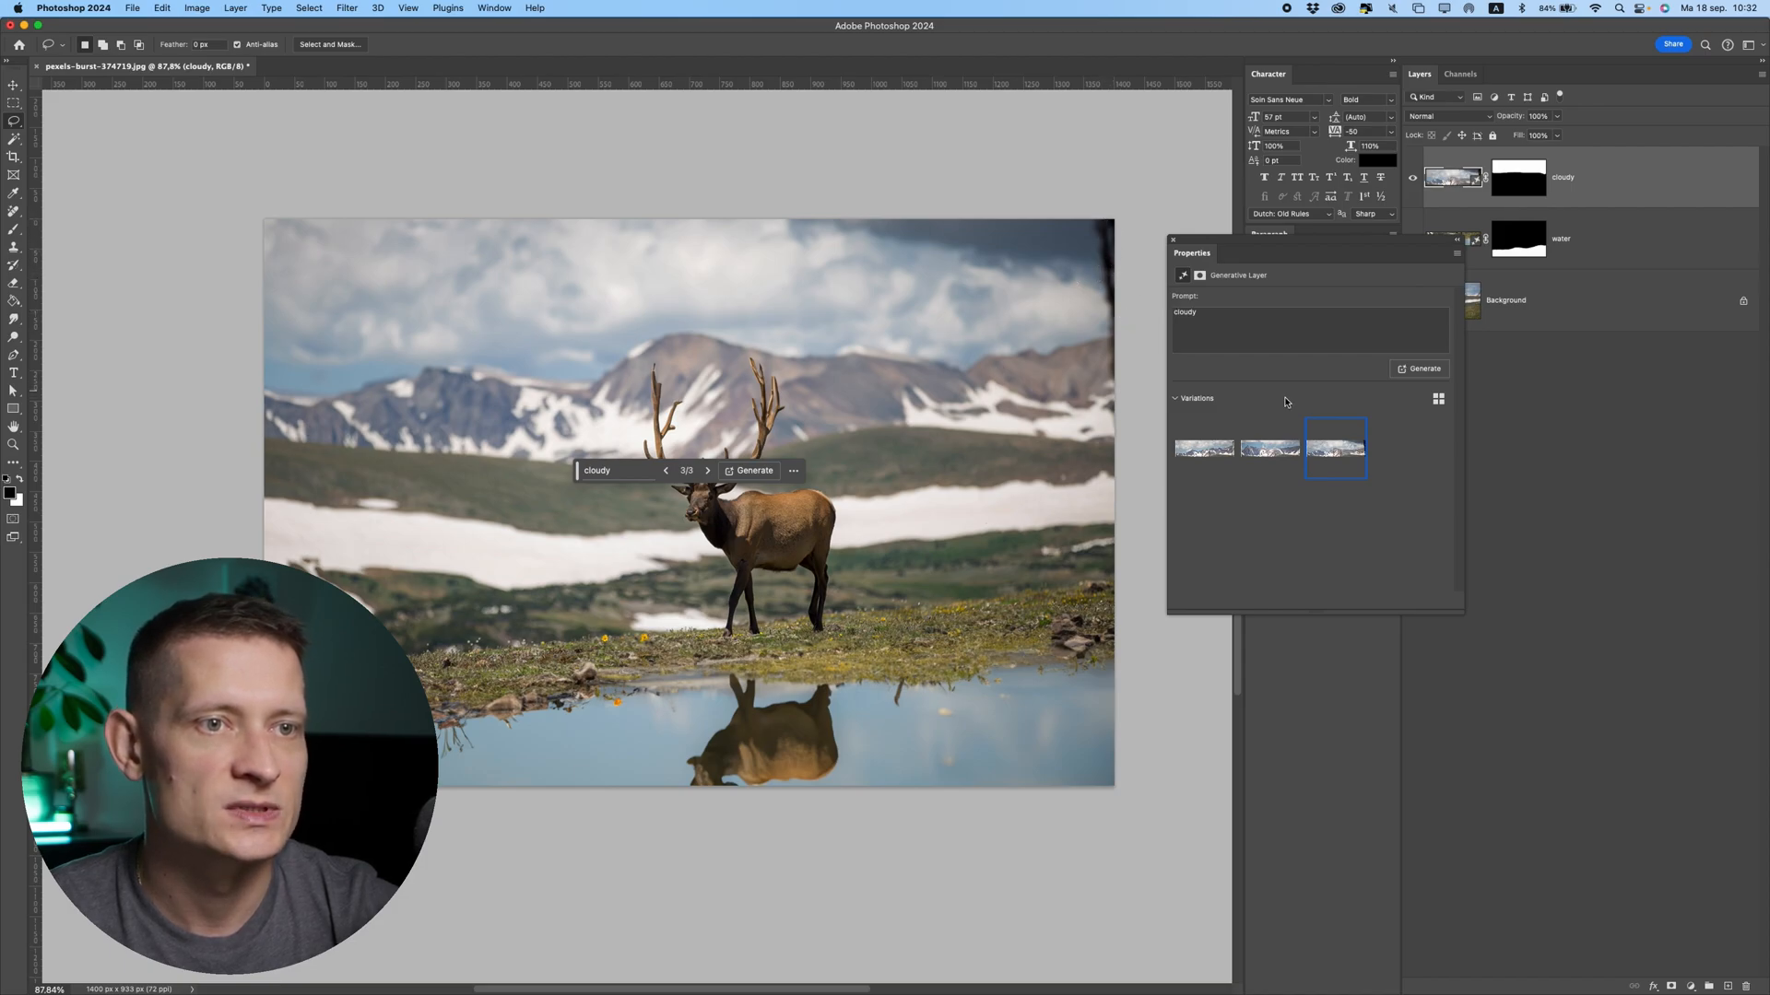
left_click(1269, 447)
left_click(1203, 447)
left_click(1269, 447)
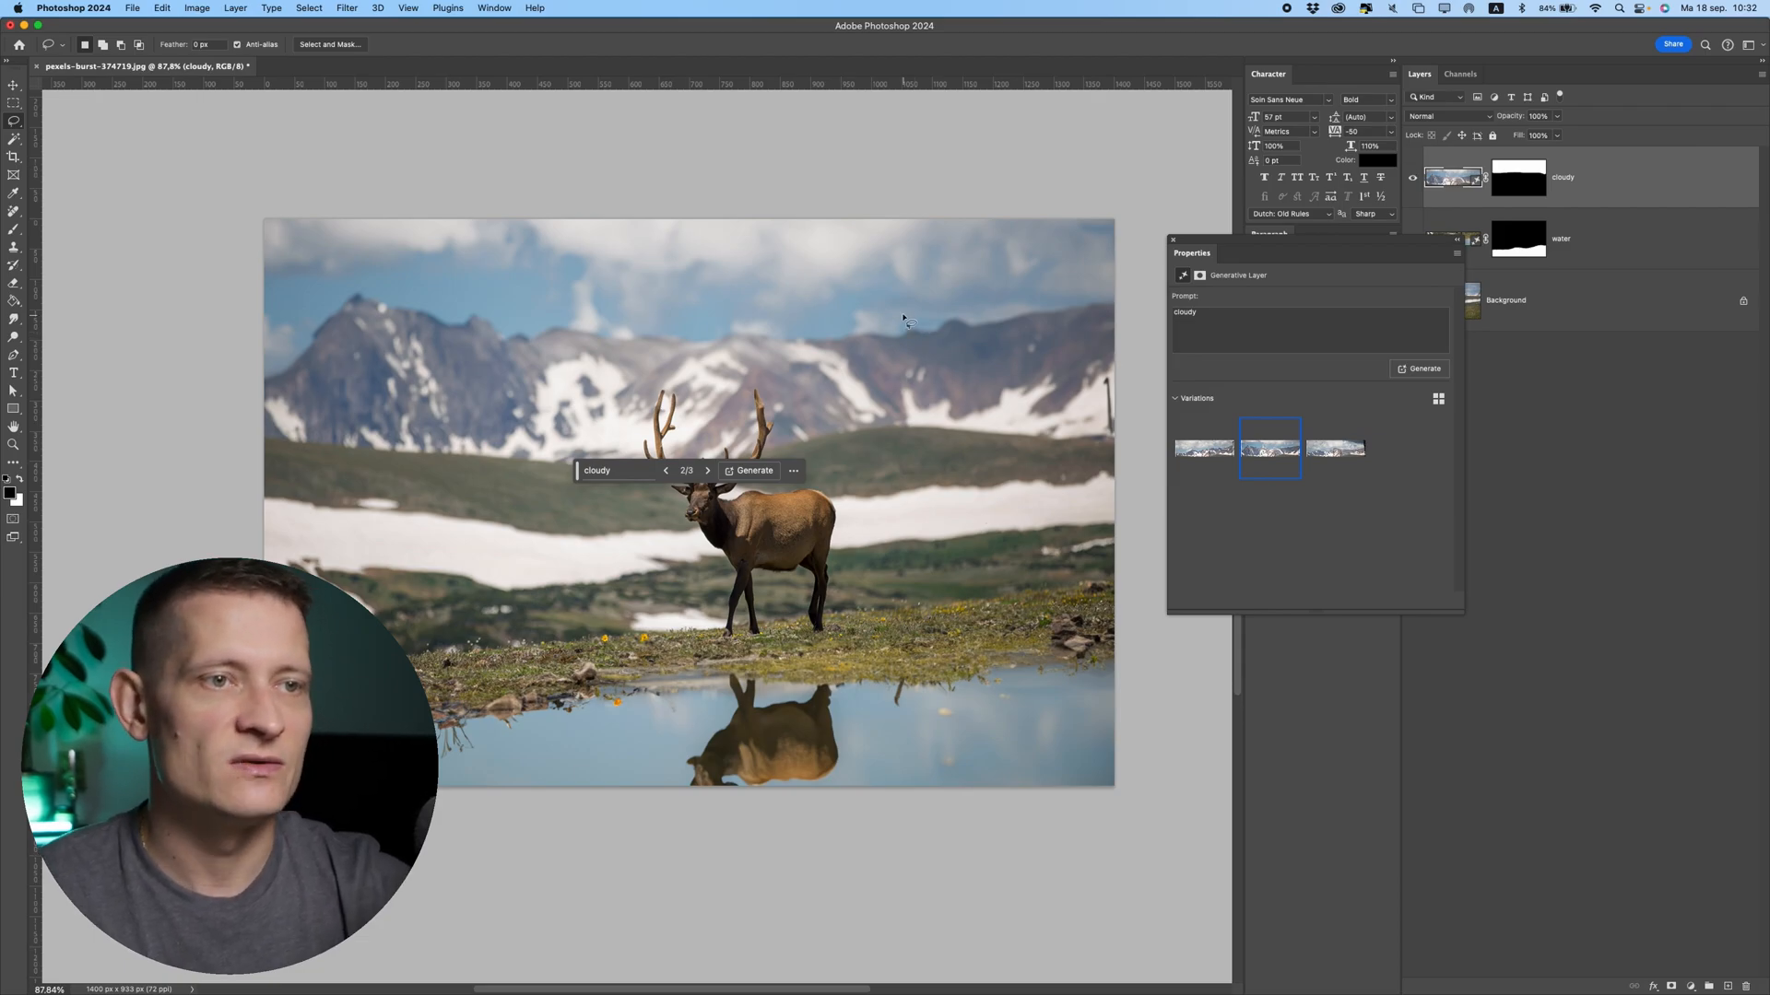
left_click(1204, 447)
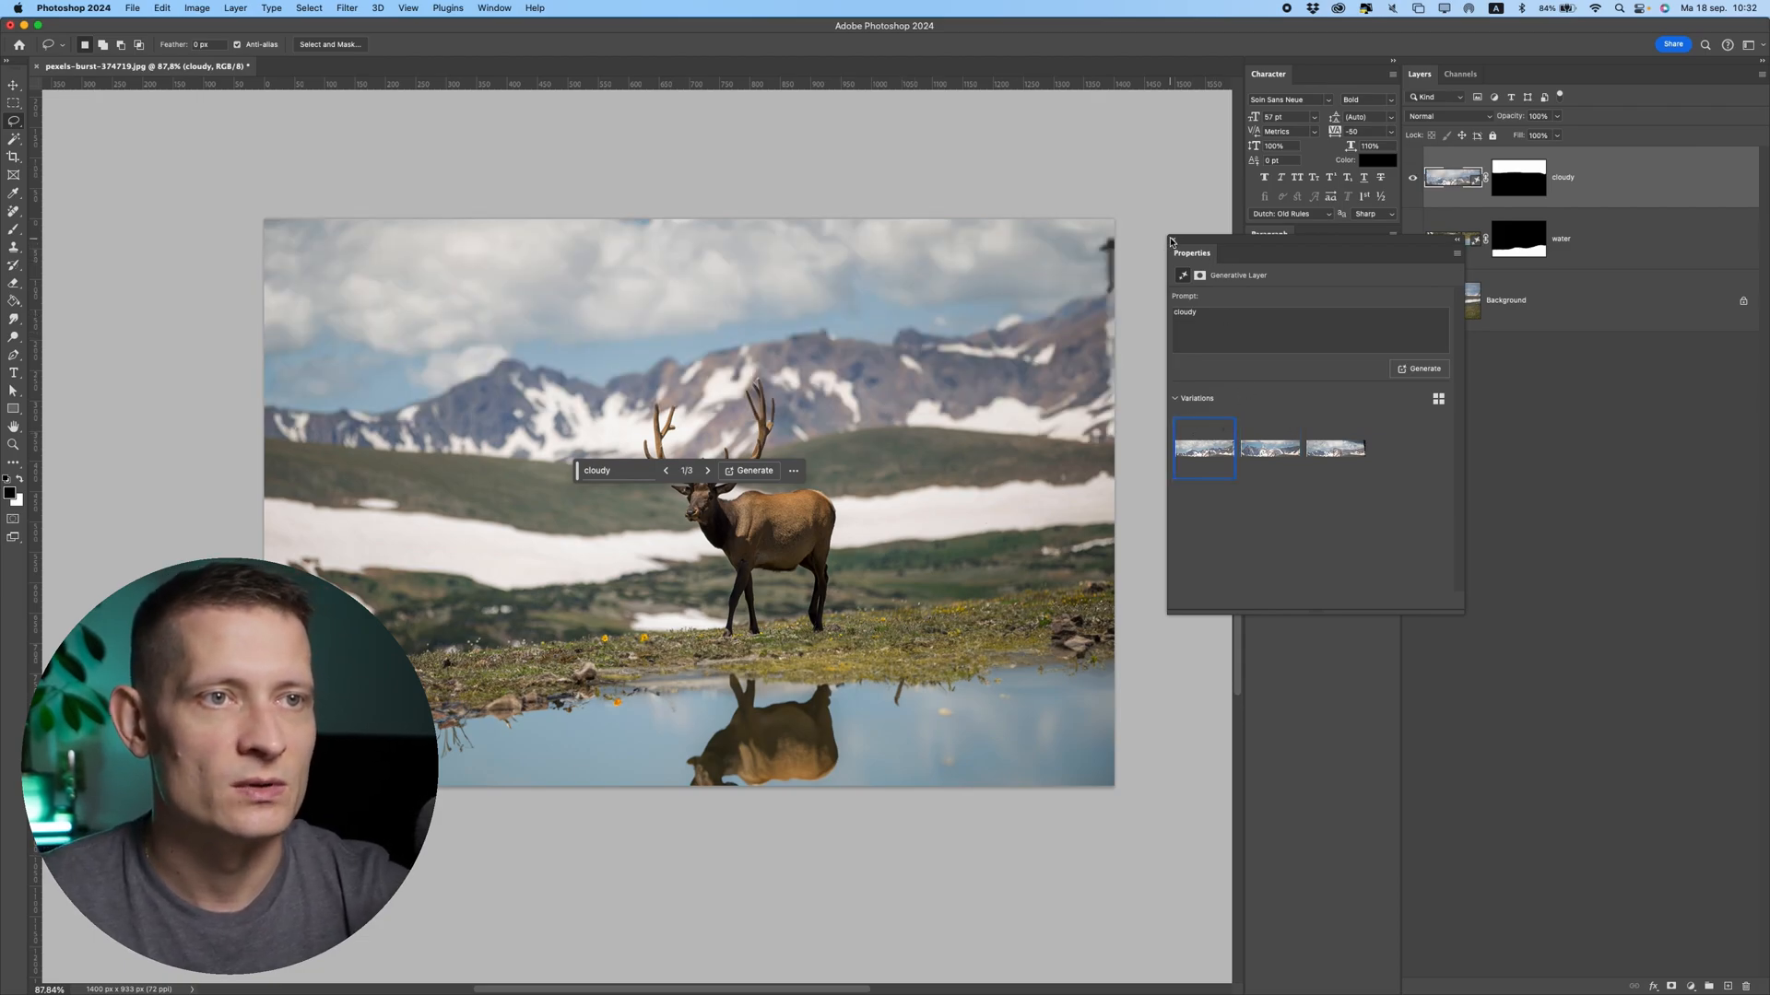
left_click(1456, 252)
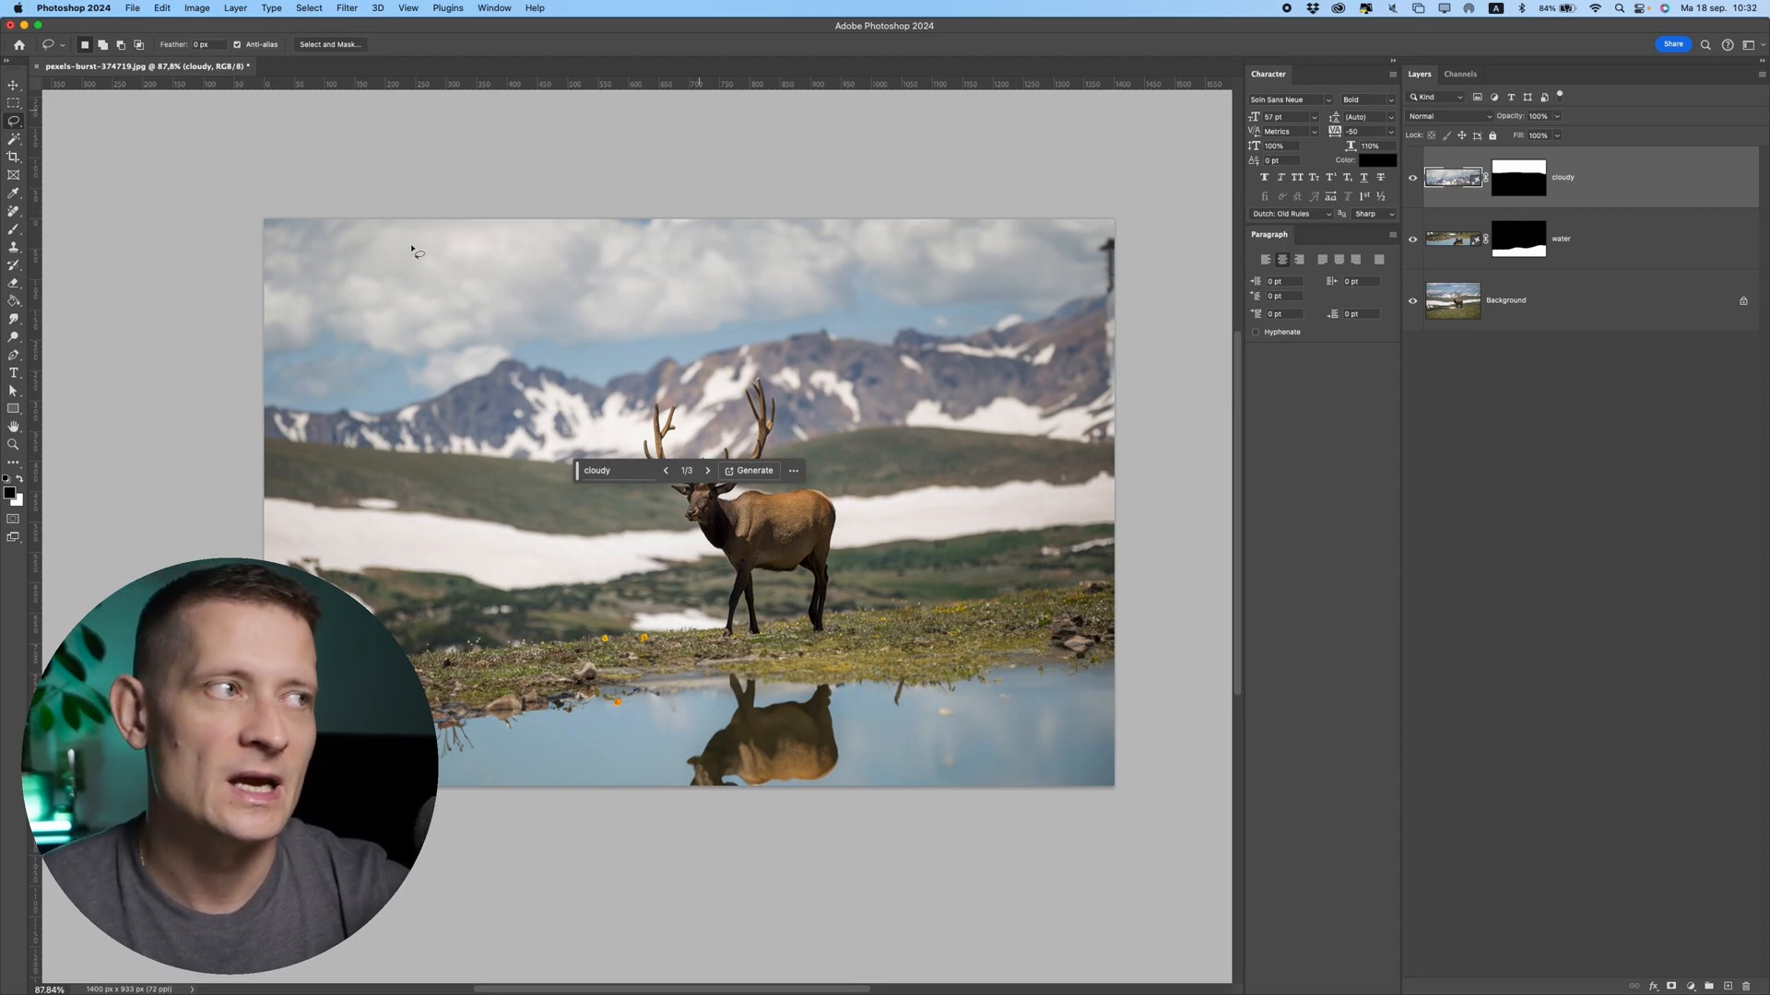
scroll(259, 248, "down", 1)
scroll(259, 247, "down", 2)
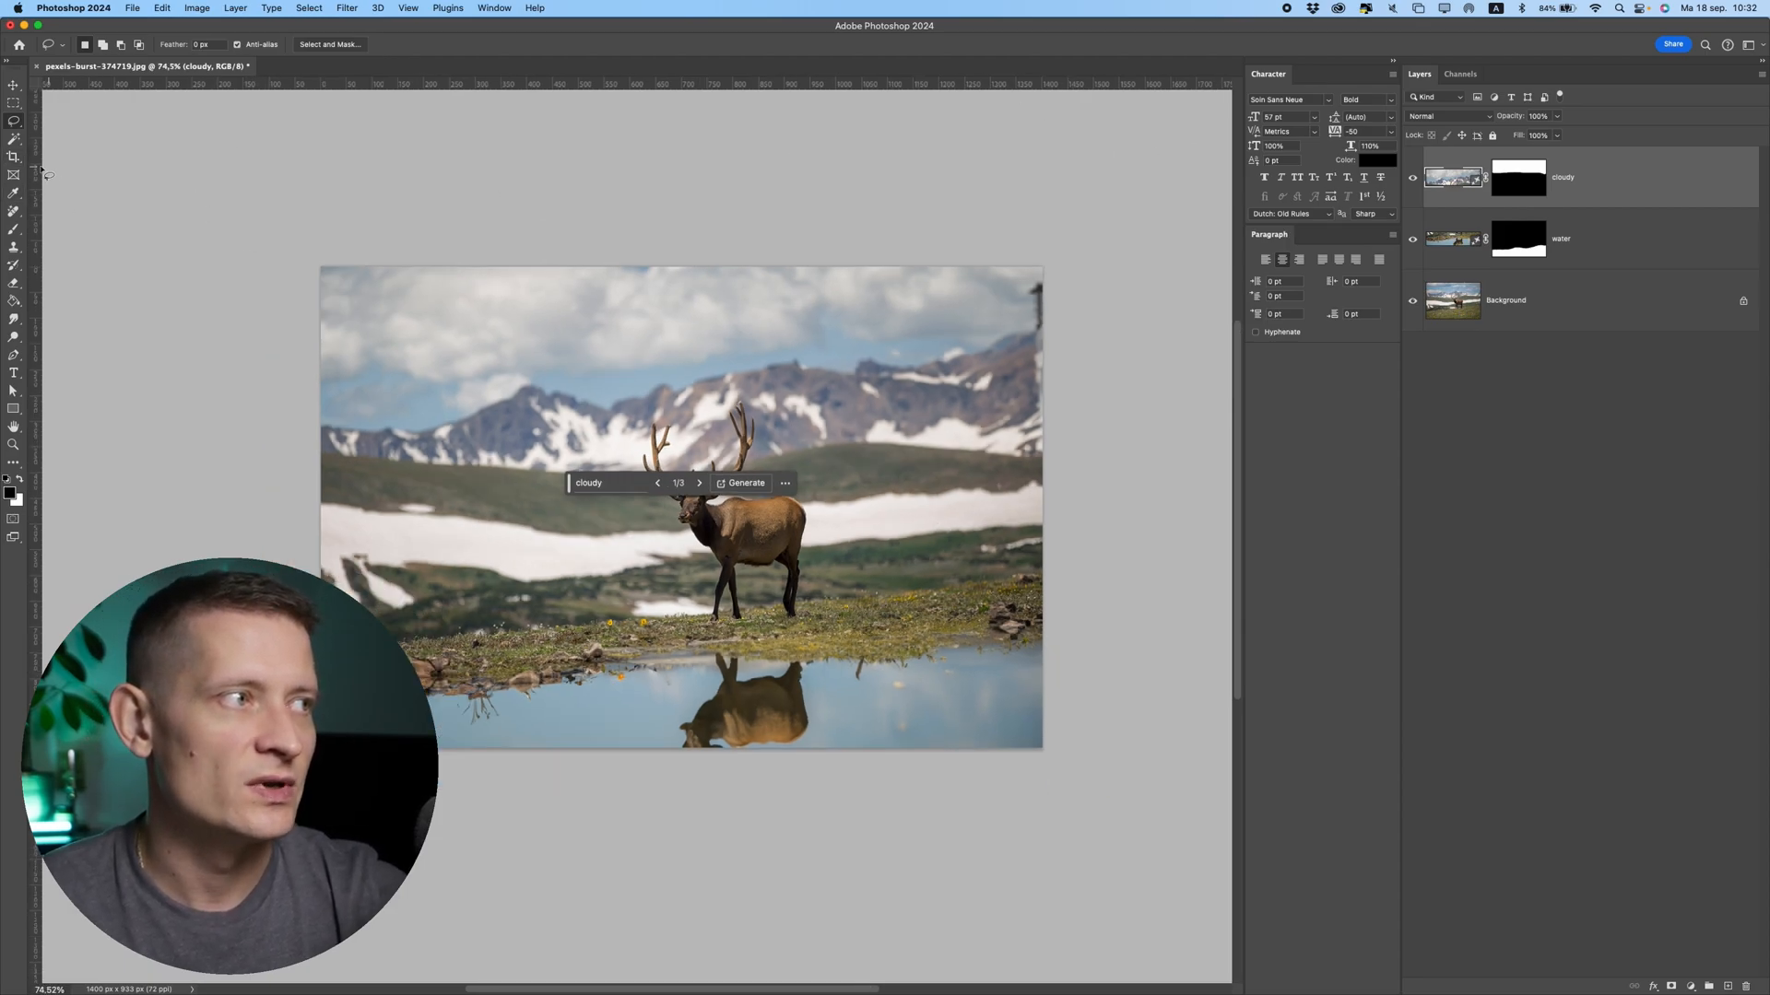
- Set a 4:5 crop and drag the crop box beyond the photo into a tall portrait
left_click(14, 159)
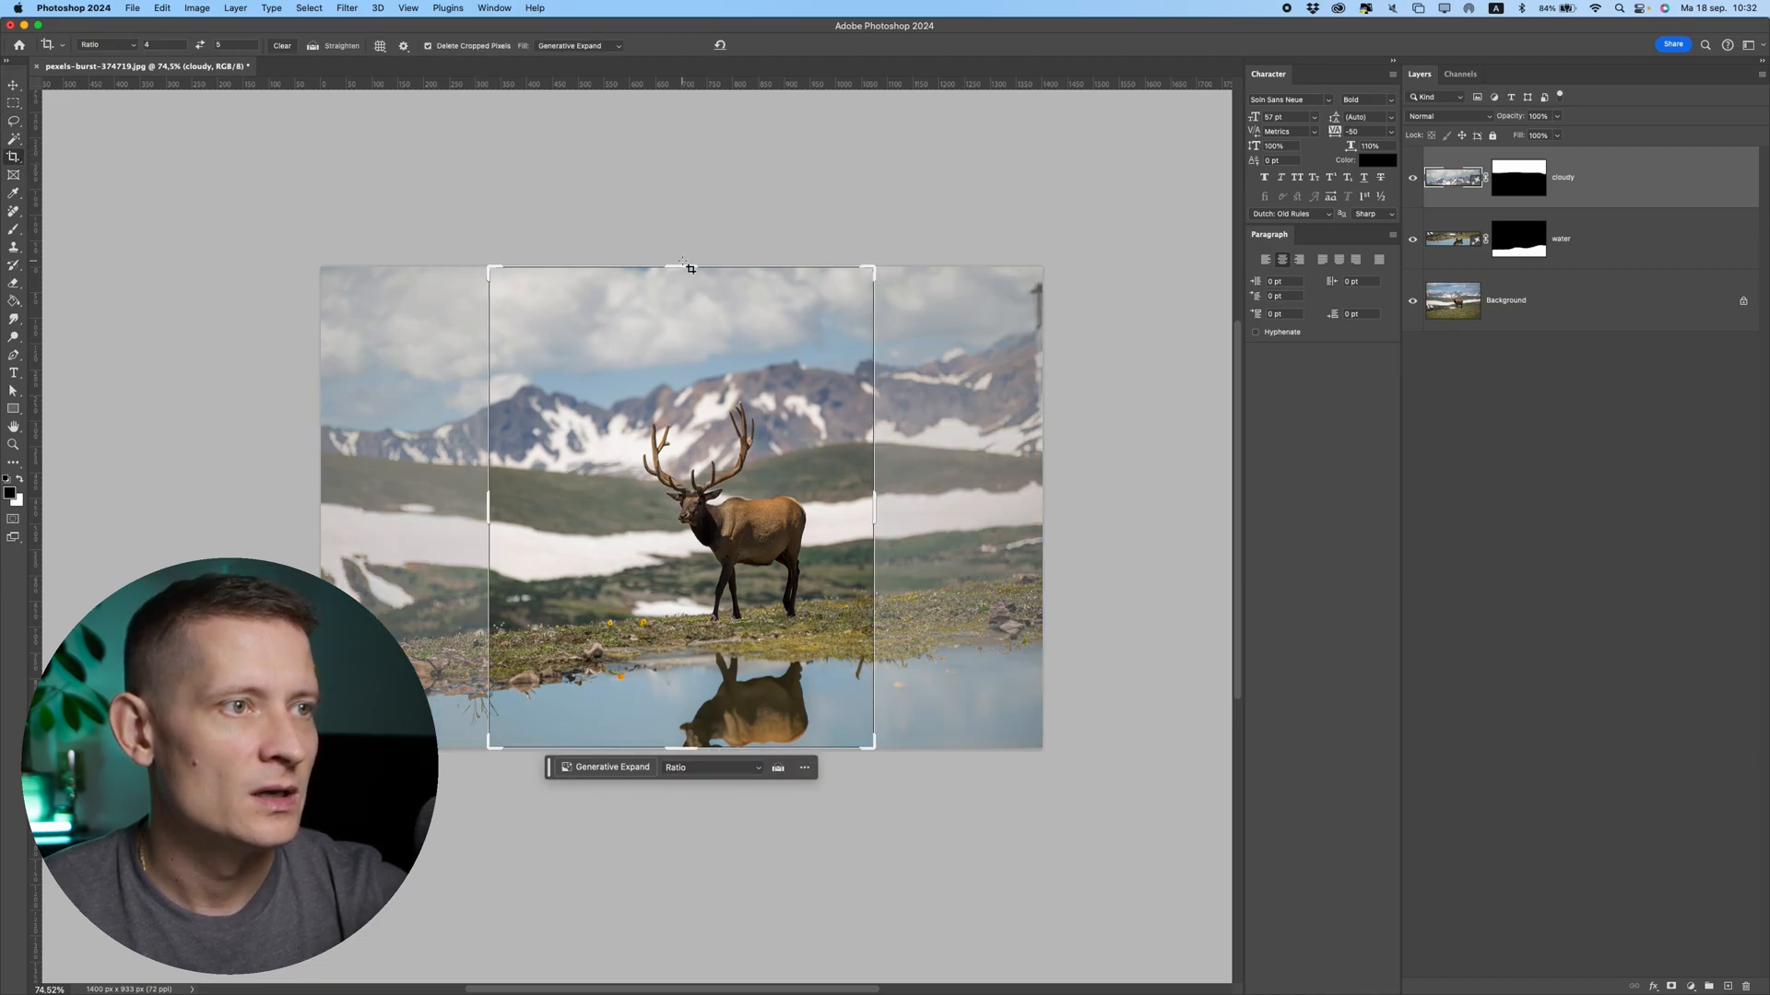
left_click(872, 508)
left_click_drag(830, 527, 949, 540)
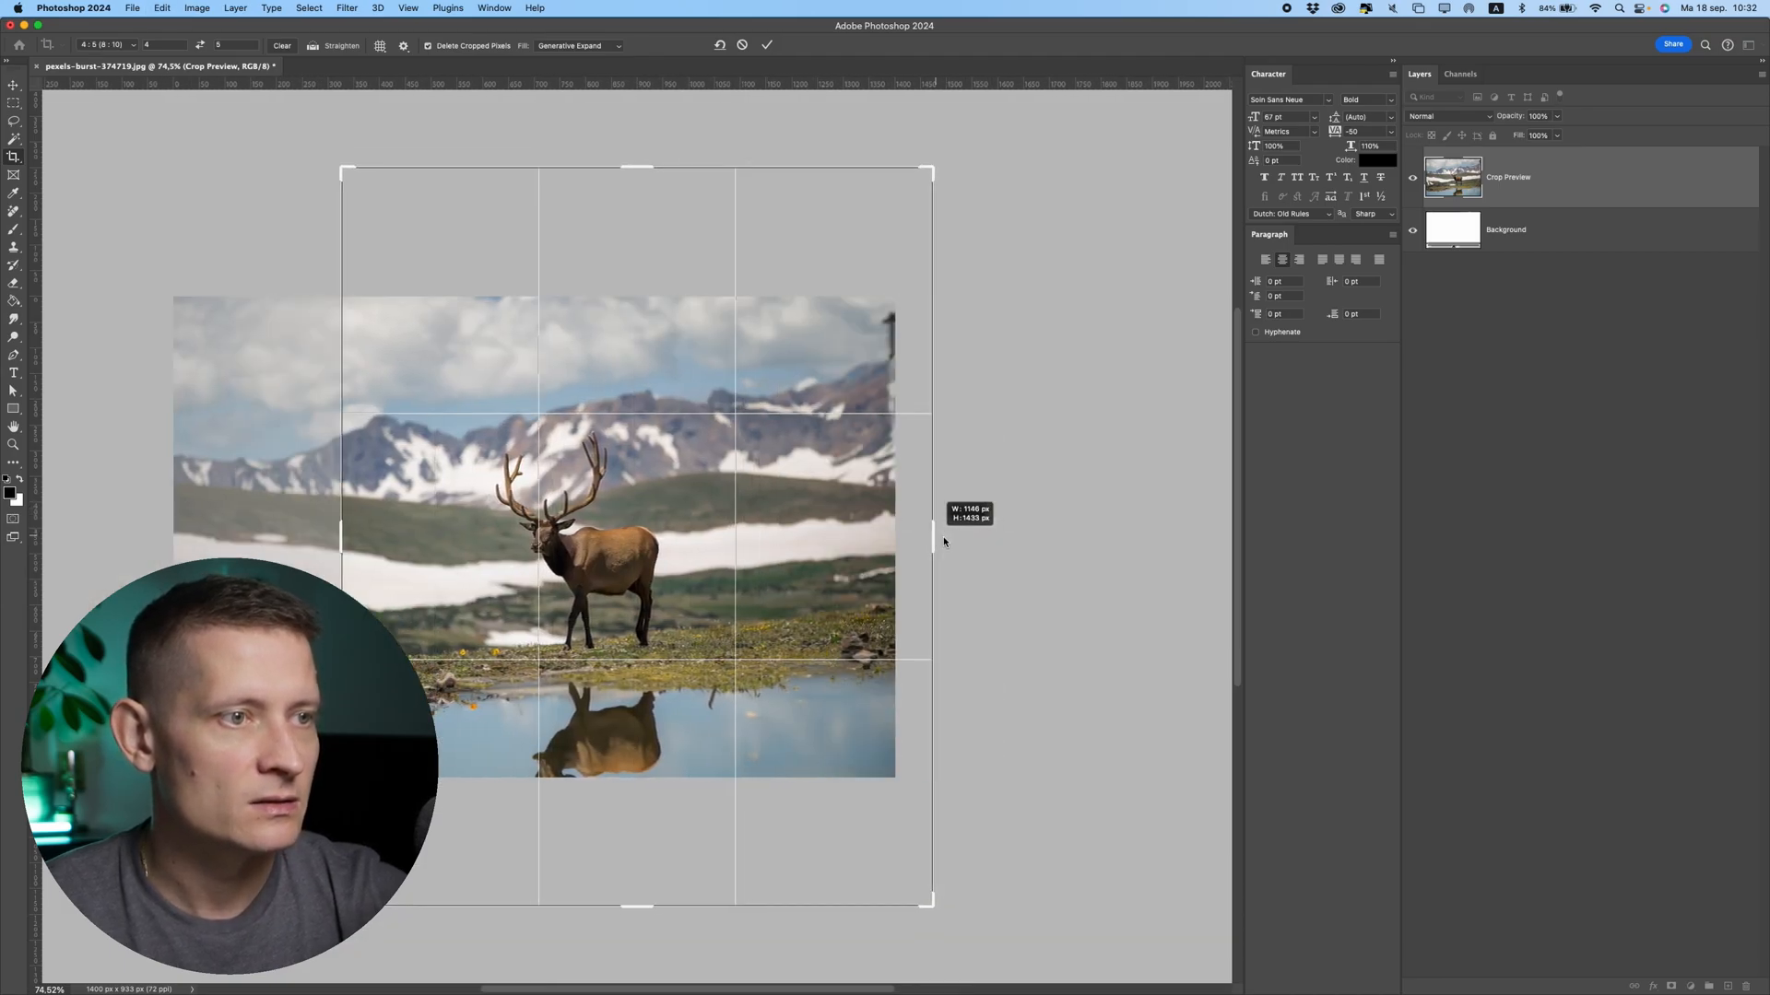
left_click_drag(945, 540, 923, 532)
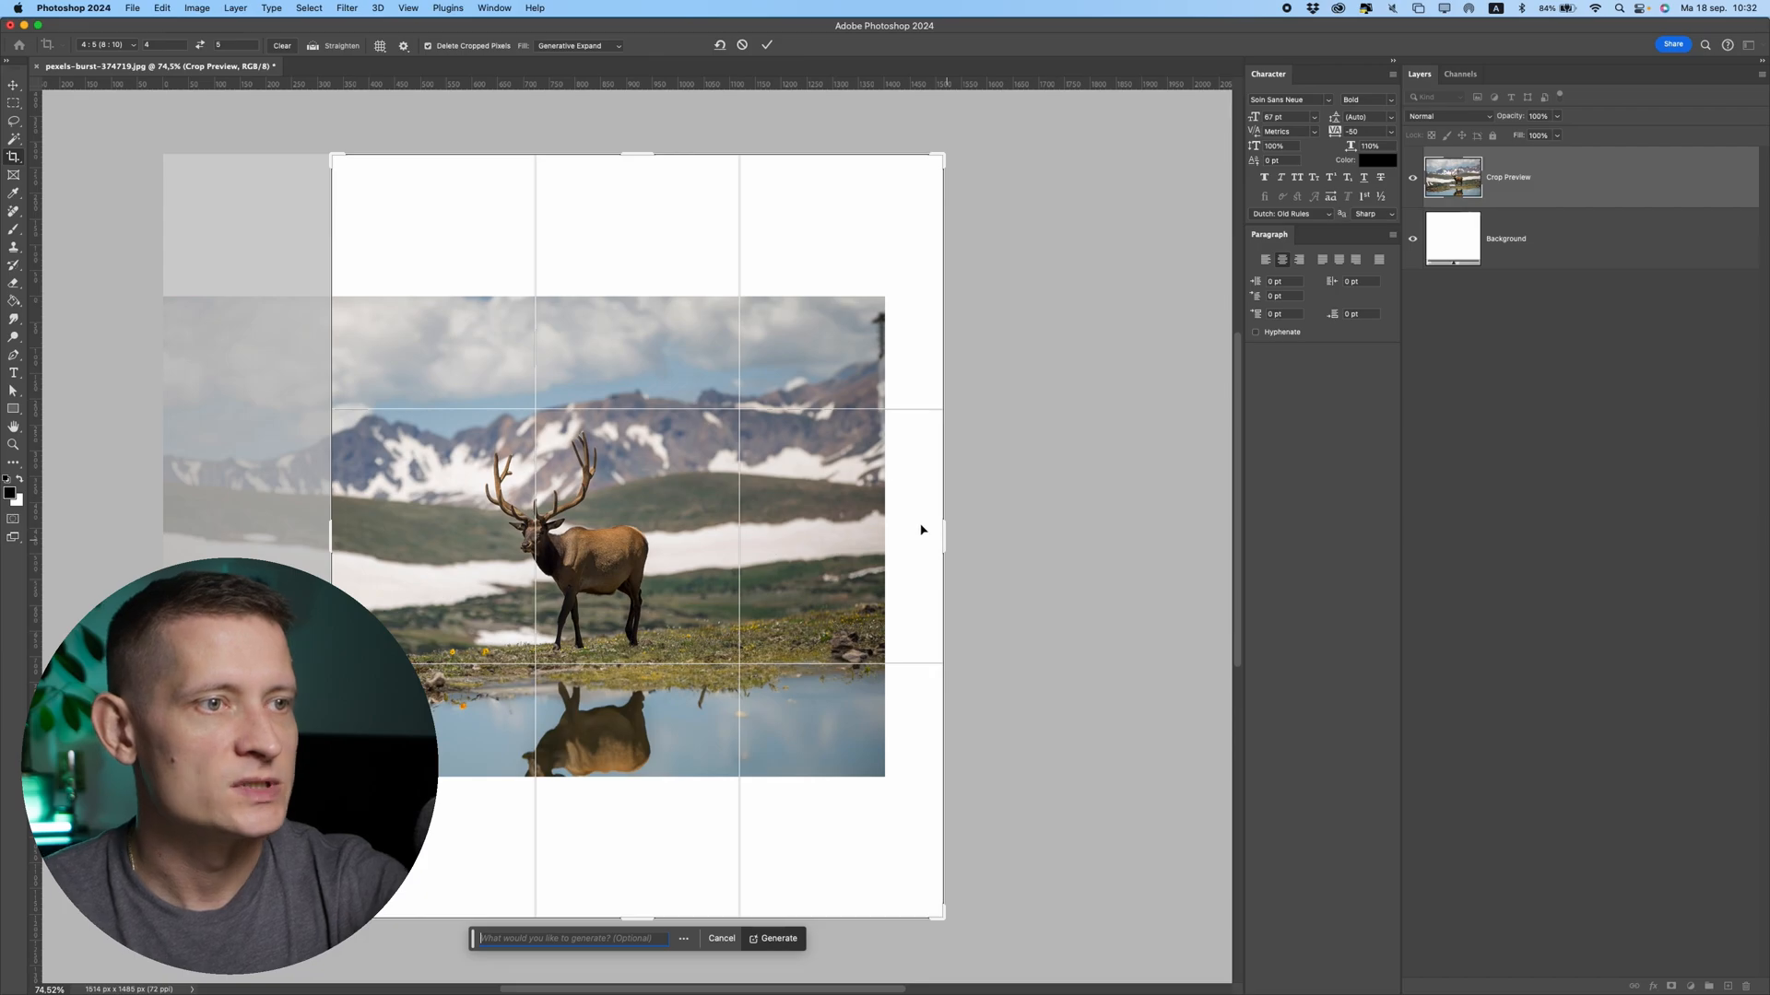
- Fill the added canvas with Generative Expand and commit the crop
left_click(576, 44)
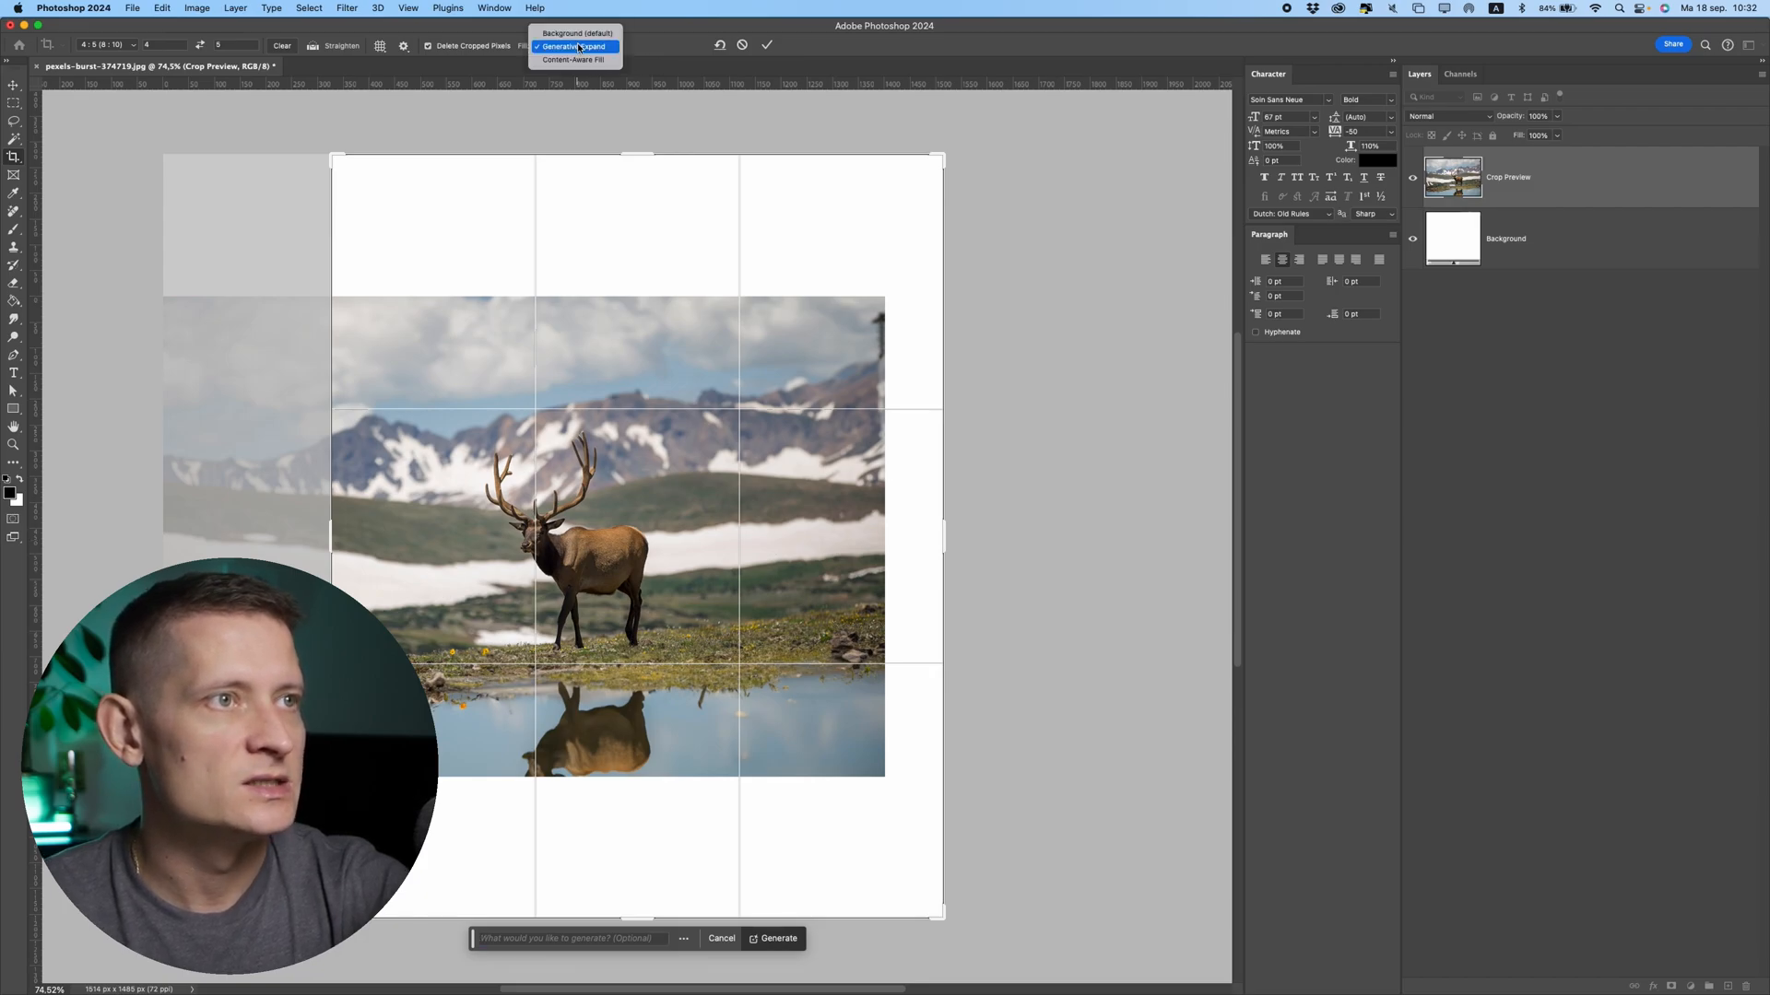
left_click(575, 45)
left_click(767, 44)
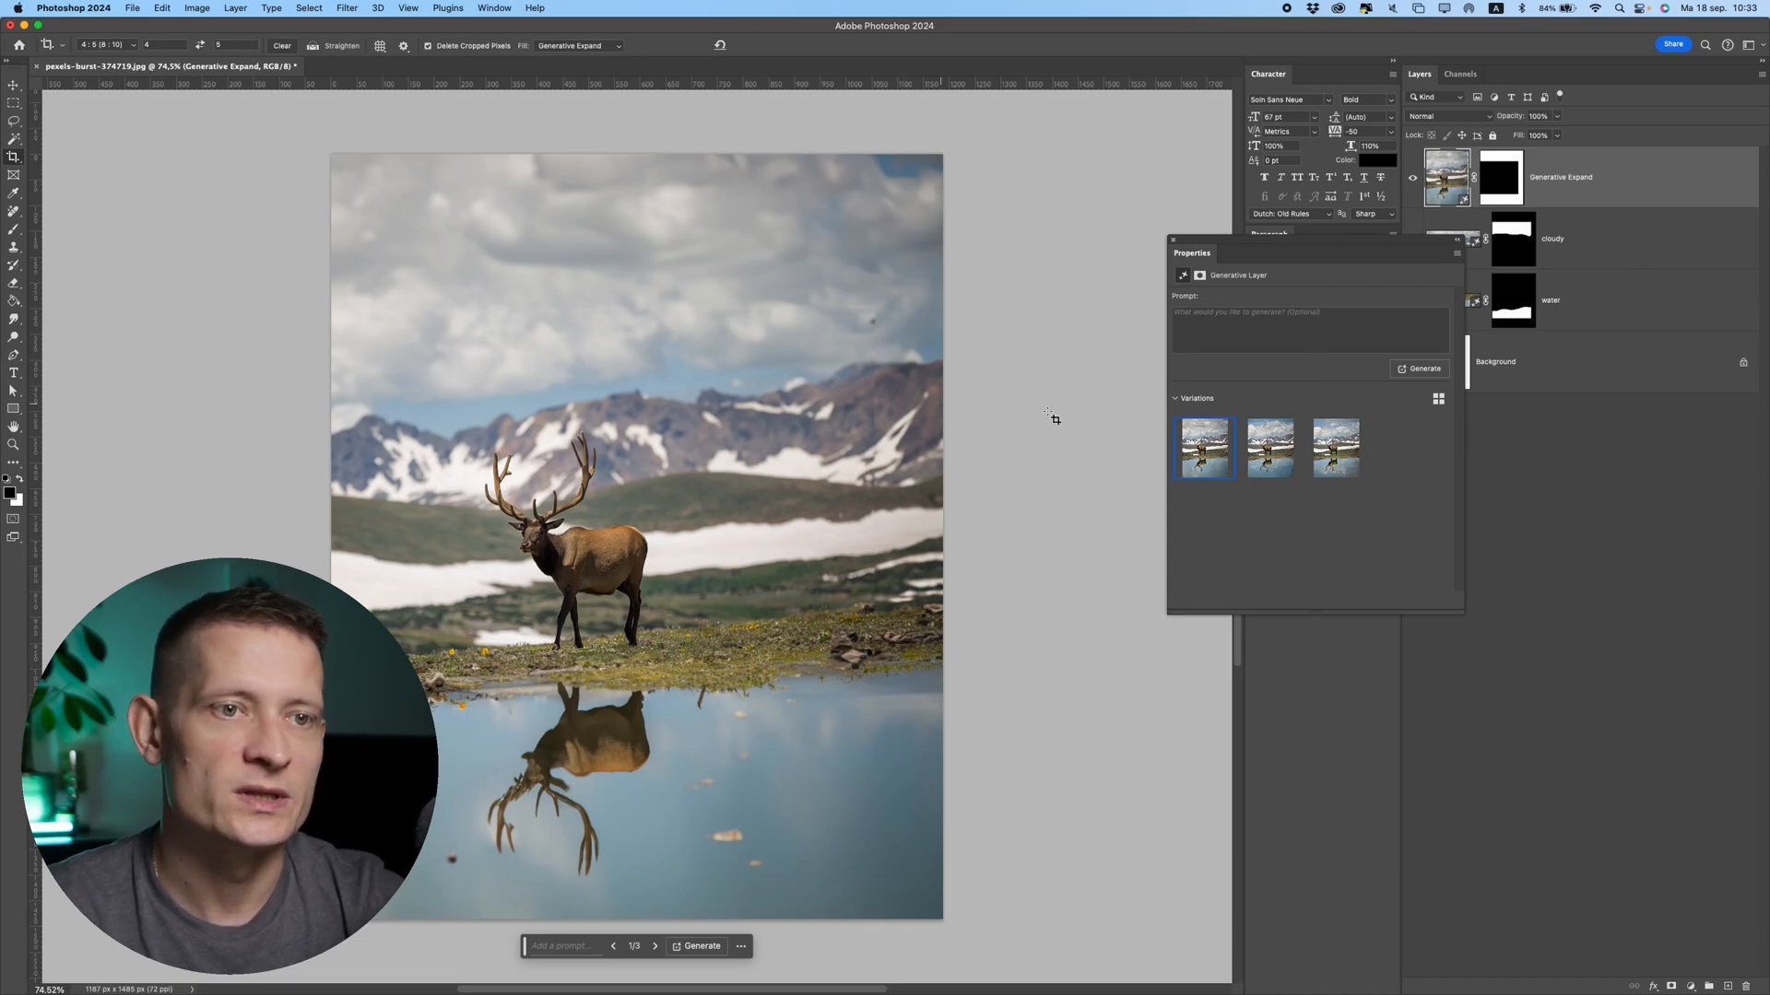
- Switch to the third expansion variation with the bluer, white-clouded sky
left_click(1268, 450)
left_click(1335, 450)
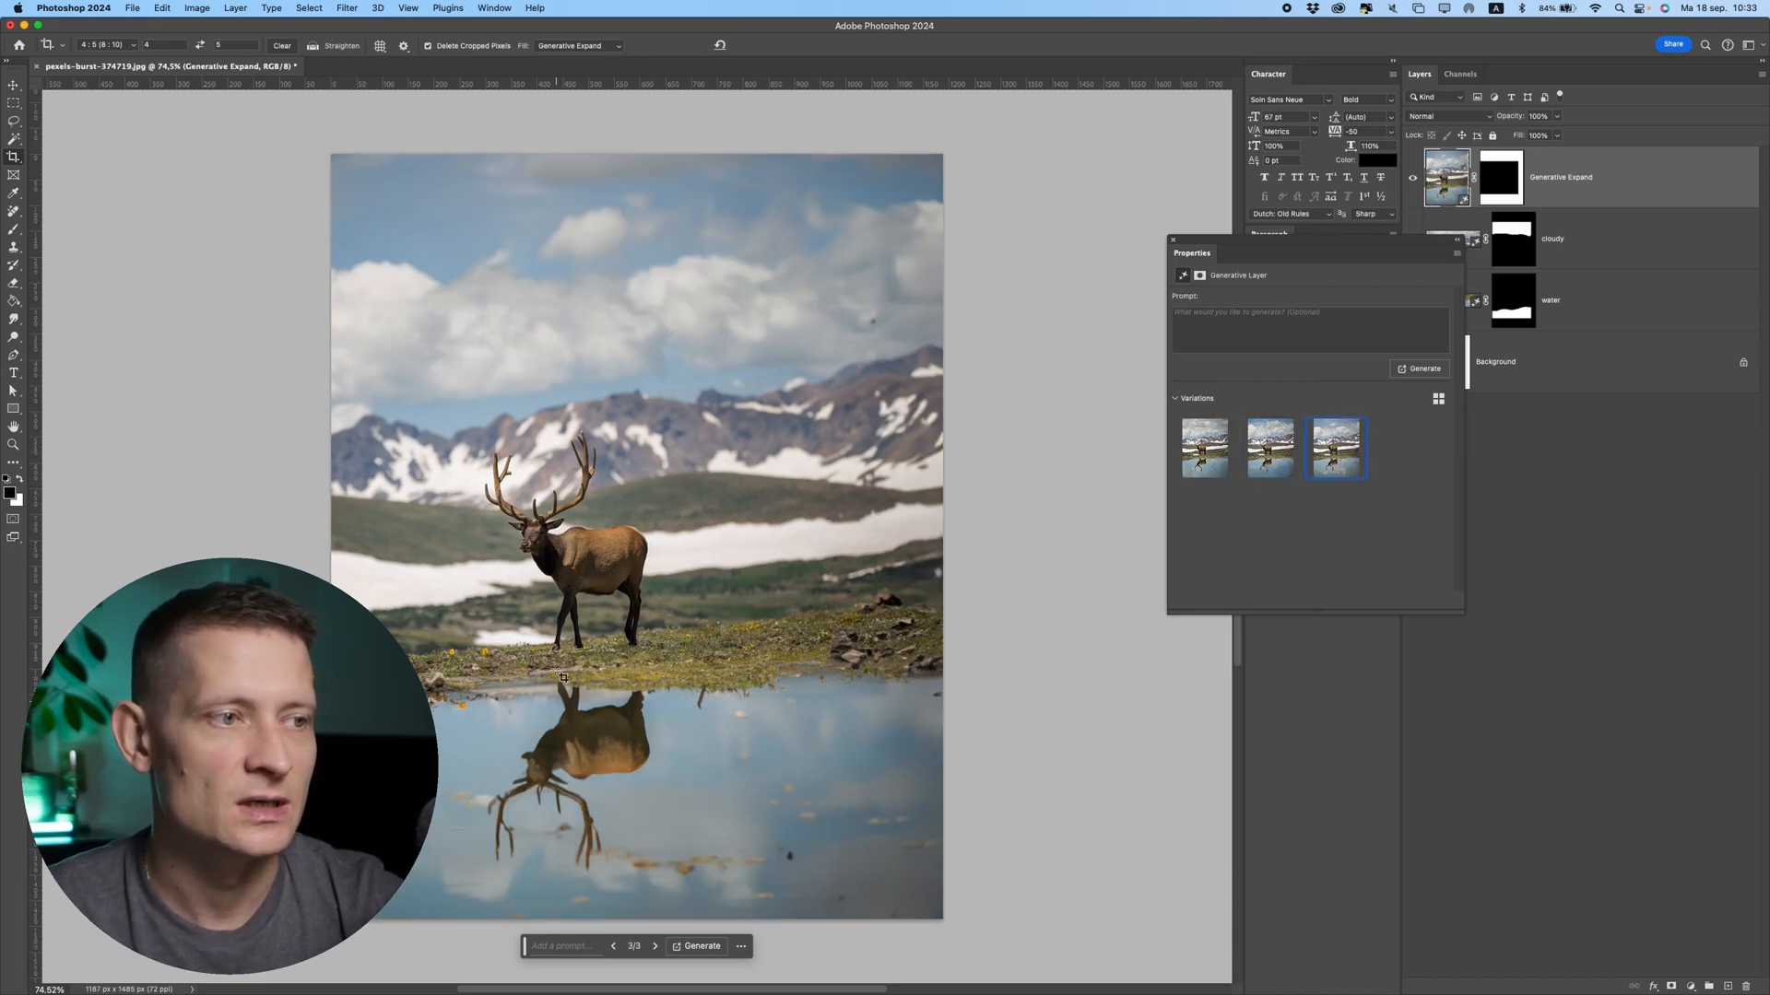
scroll(751, 443, "up", 3)
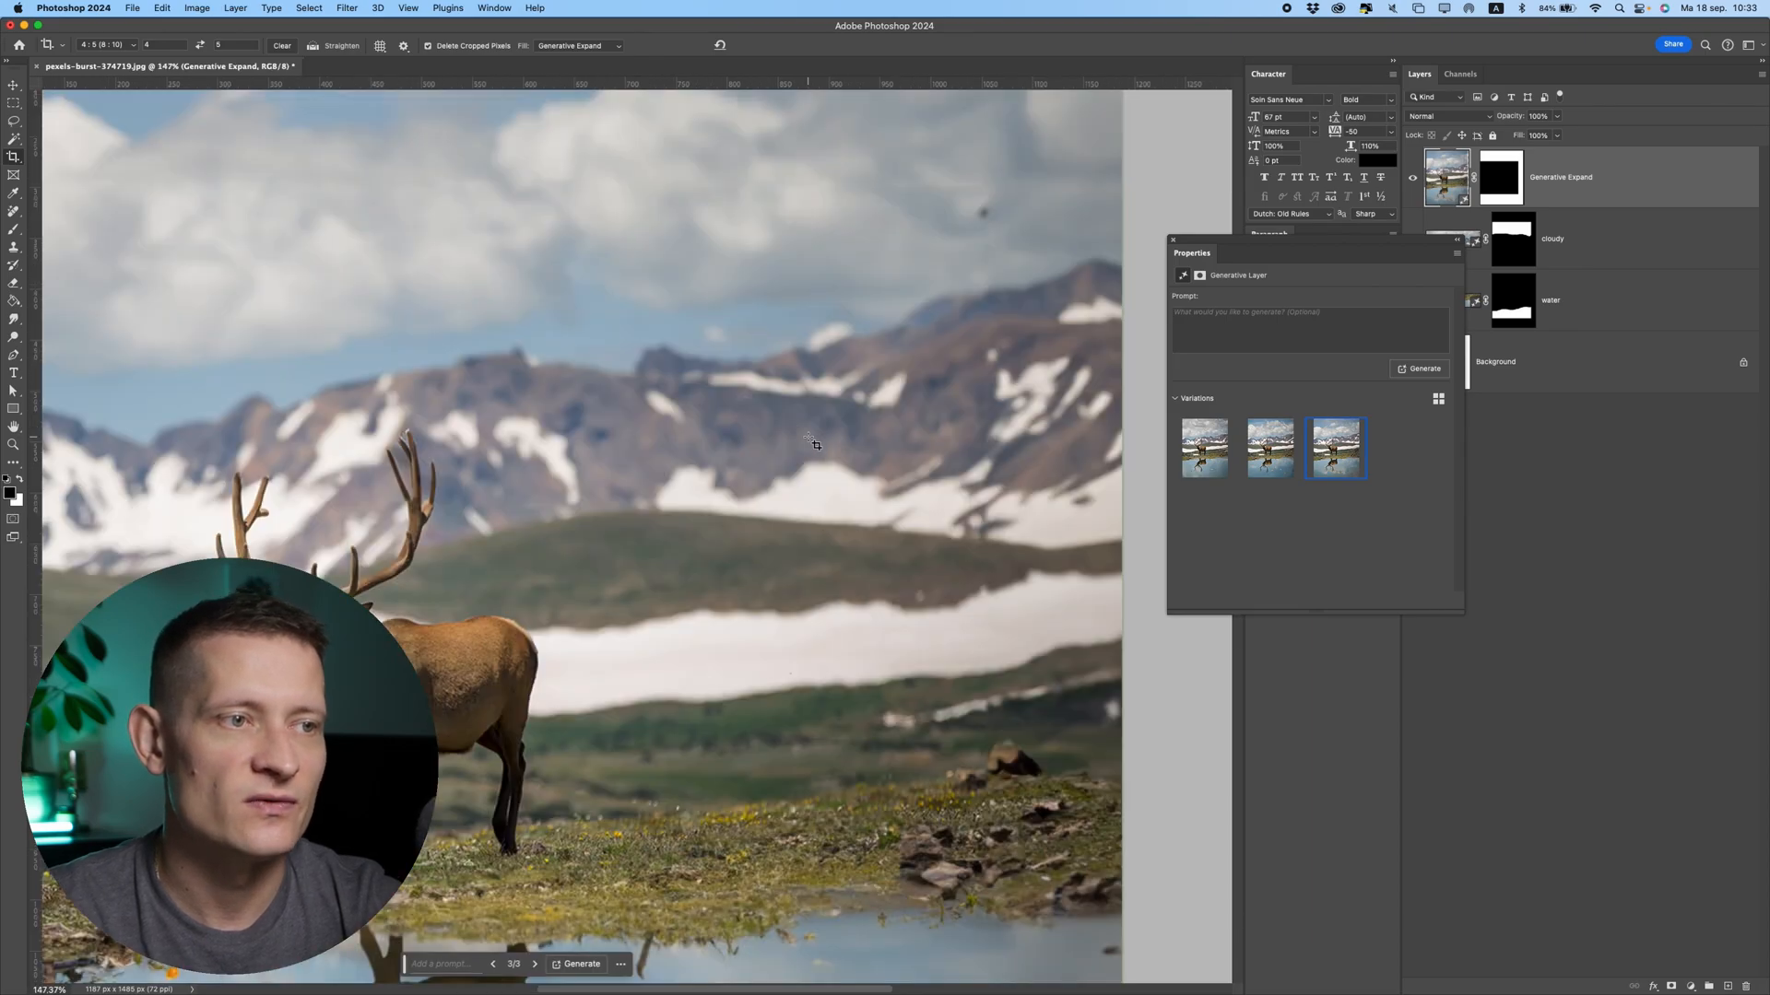
scroll(923, 598, "up", 3)
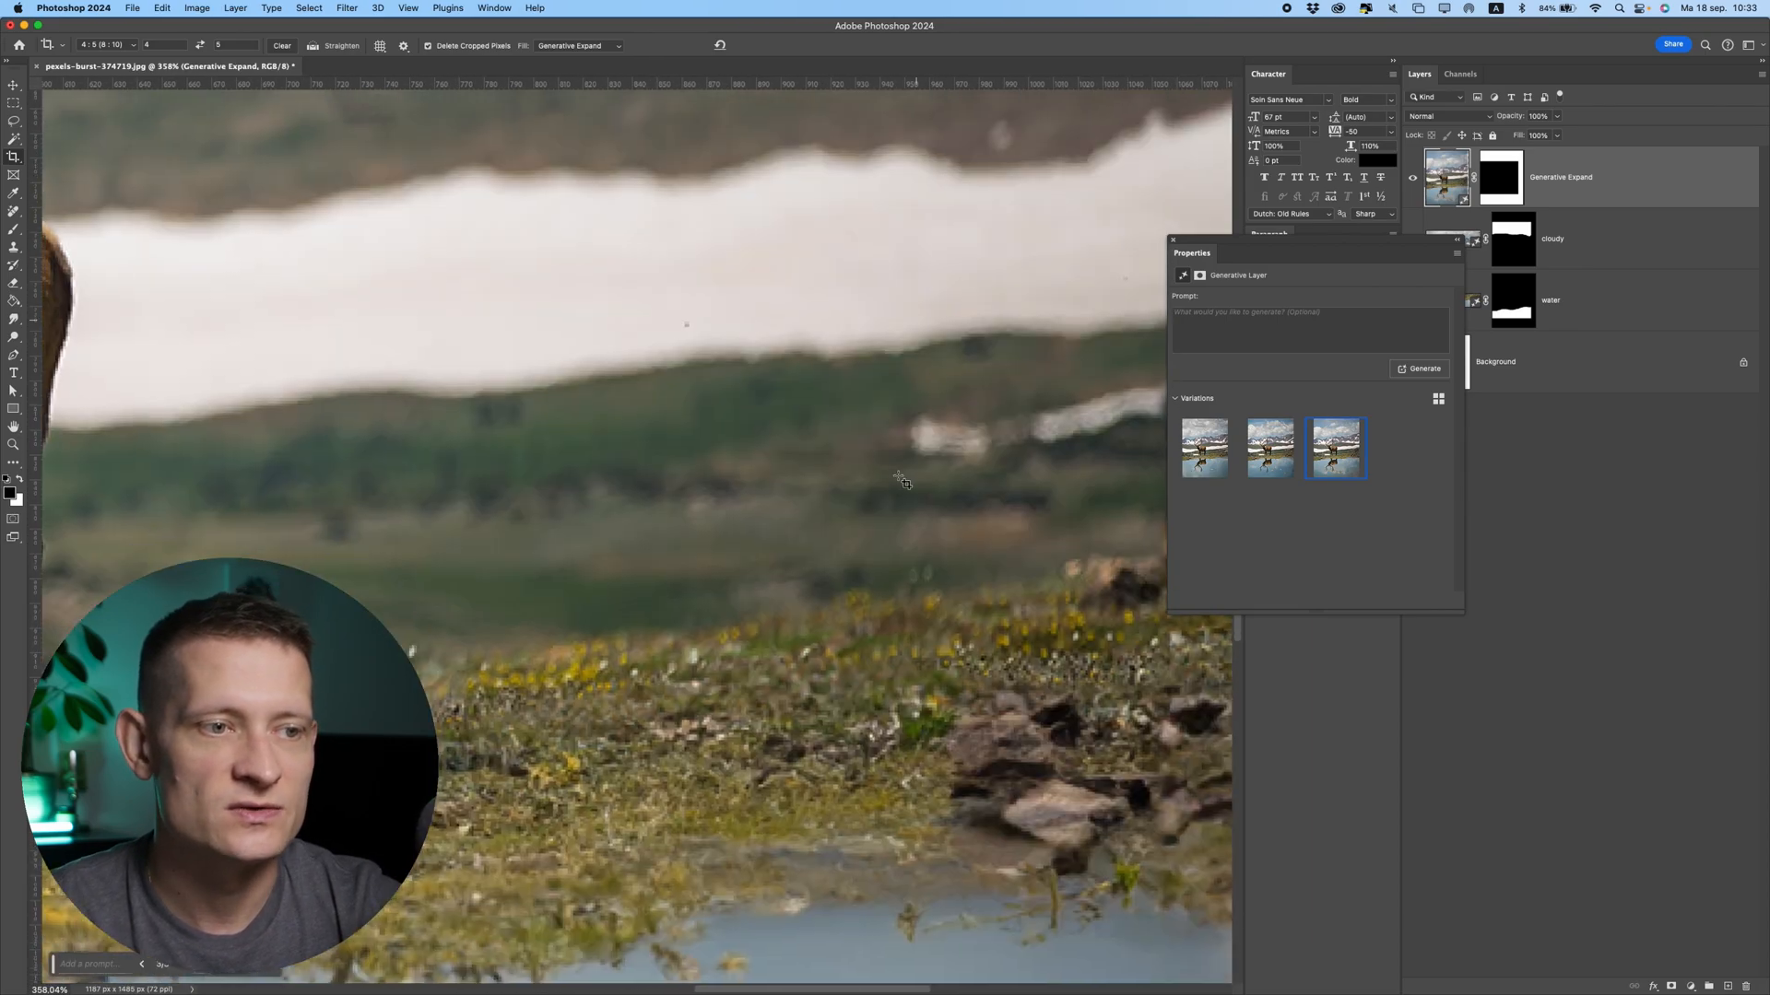